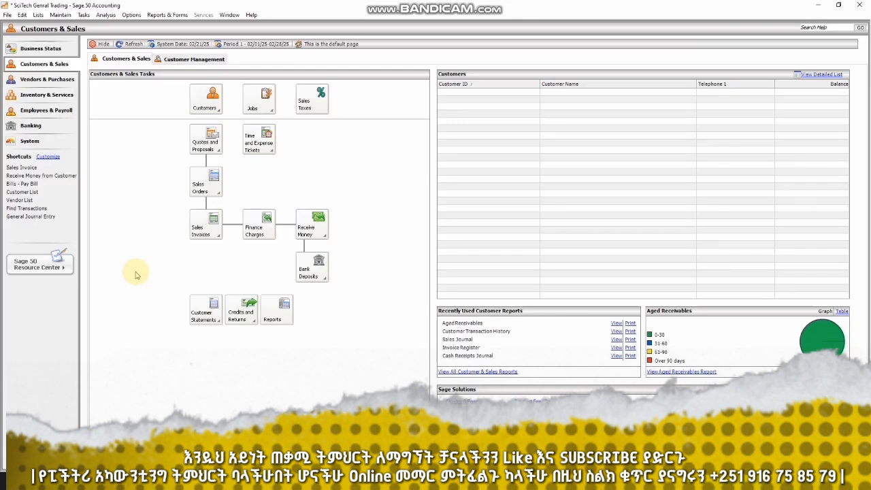
- Check that the General Ledger Chart of Accounts report is empty, then open the Maintain menu
{"action": "left_click", "coordinate": [171, 16]}
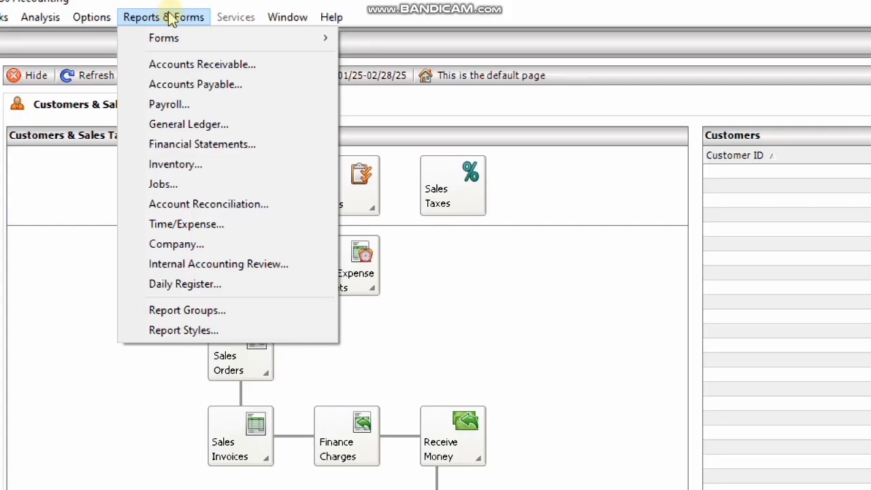
{"action": "left_click", "coordinate": [219, 127]}
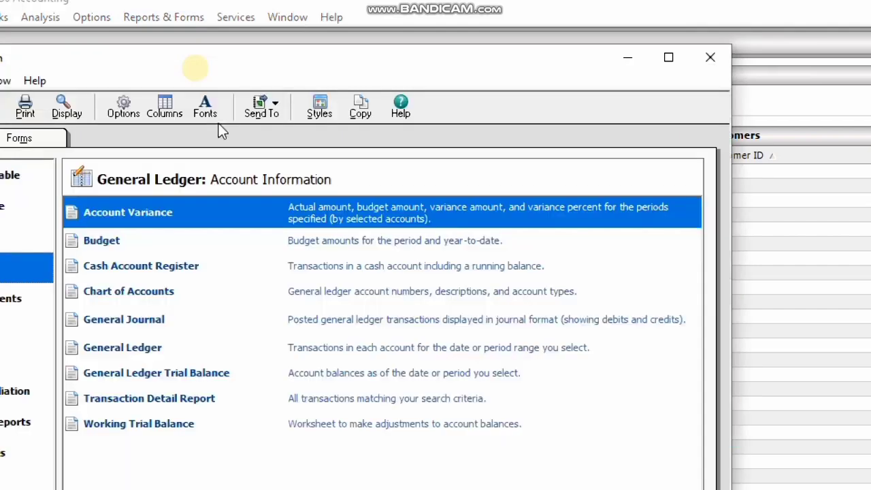
{"action": "double_click", "coordinate": [154, 293]}
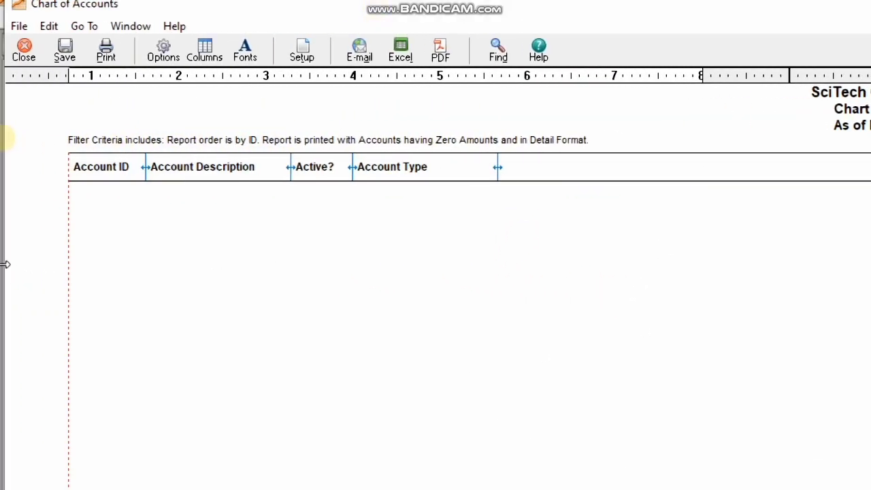
{"action": "left_click", "coordinate": [25, 54]}
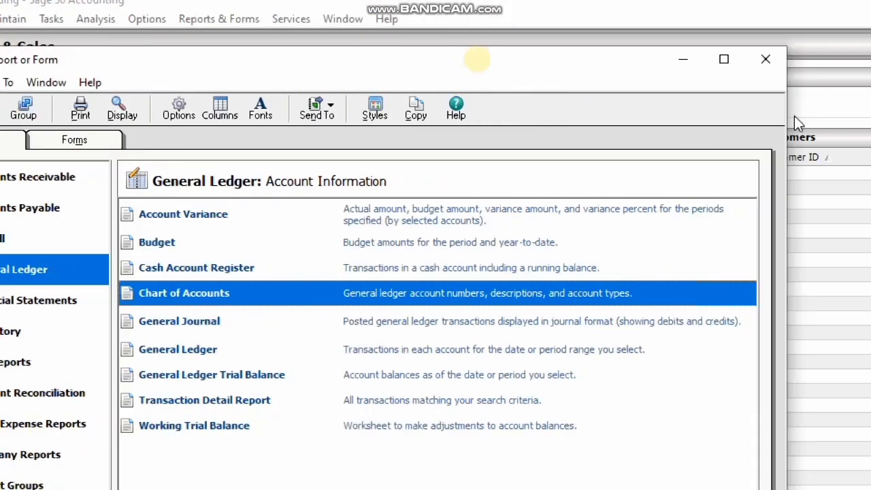
{"action": "left_click", "coordinate": [710, 59]}
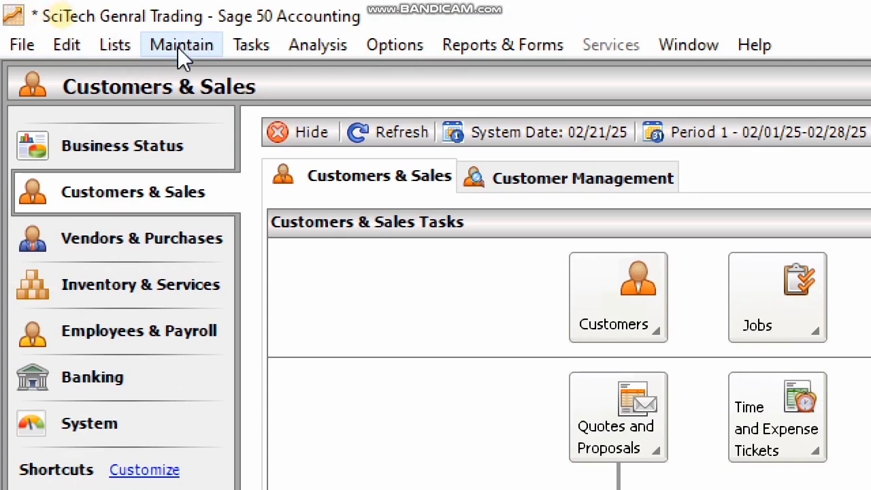
{"action": "left_click", "coordinate": [176, 54]}
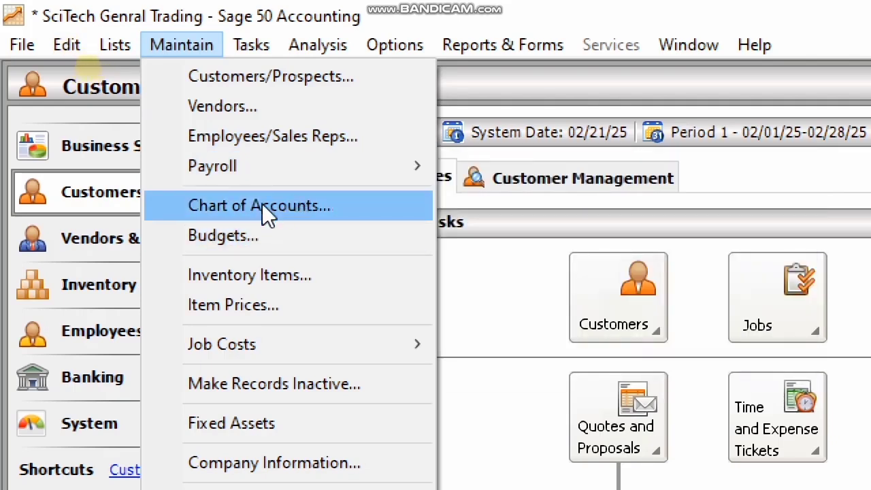
- Open Maintain Chart of Accounts with a blank new-account form ready for entry
{"action": "left_click", "coordinate": [262, 204]}
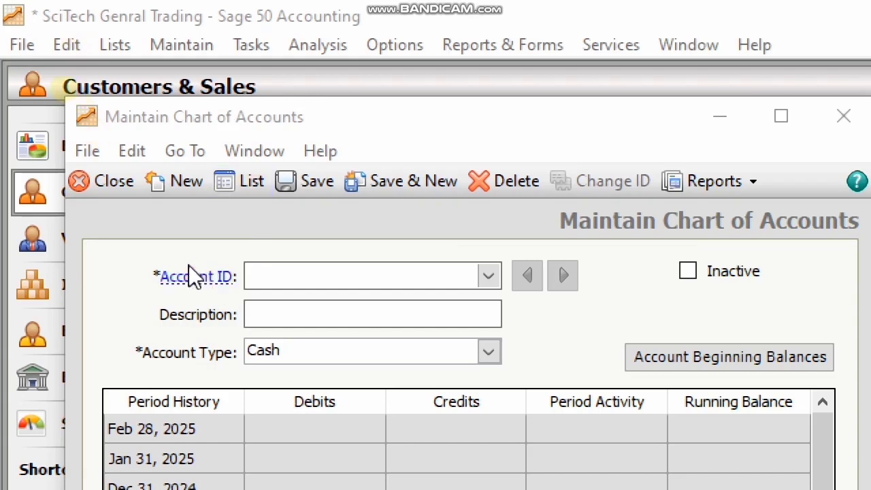
{"action": "key", "text": "super+minus"}
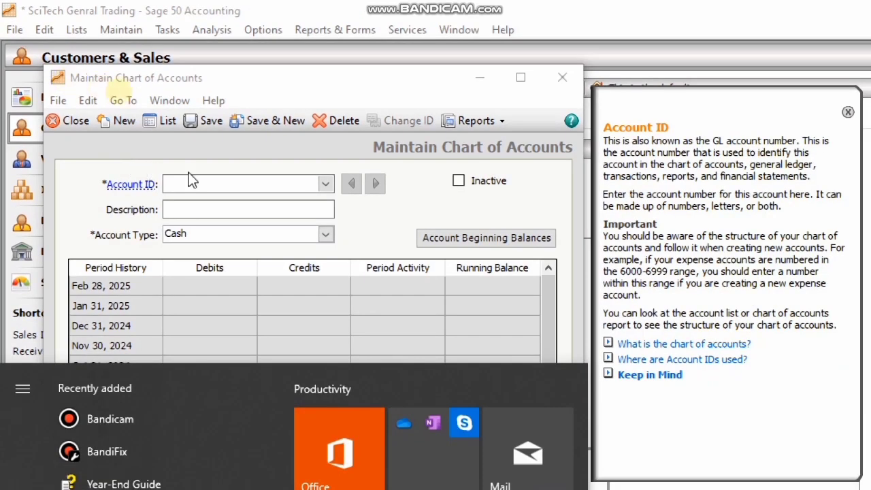
{"action": "left_click", "coordinate": [305, 154]}
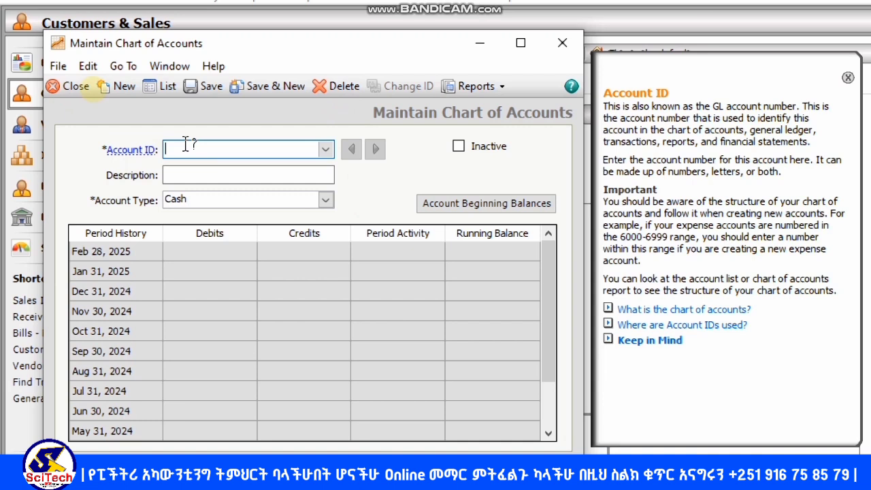
- Enter account ID 1000 with description 'Petty Cash -' followed by the custodian's name
{"action": "type", "text": "1000"}
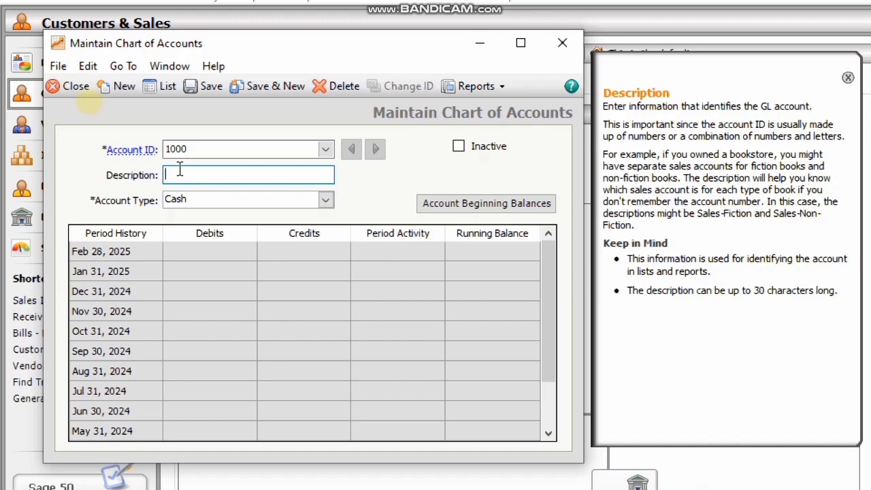
{"action": "type", "text": "Petty Cash -"}
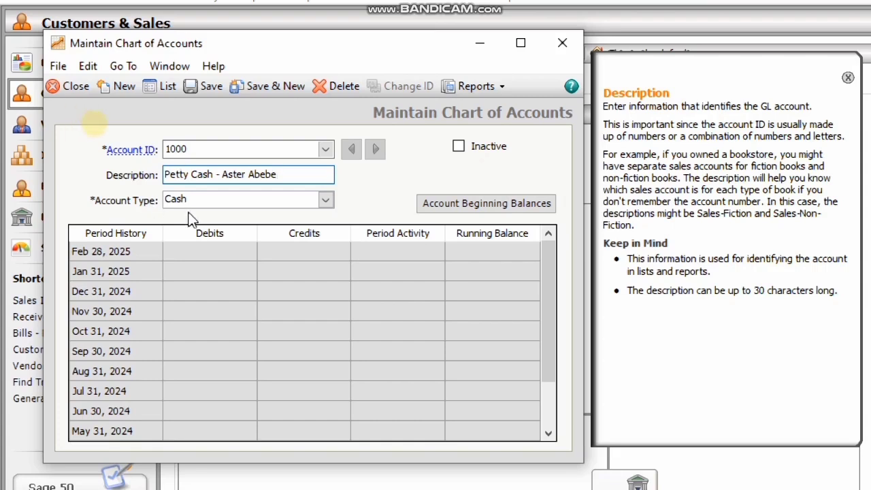
- Review the Account Type list and keep Cash for account 1000
{"action": "left_click", "coordinate": [326, 201]}
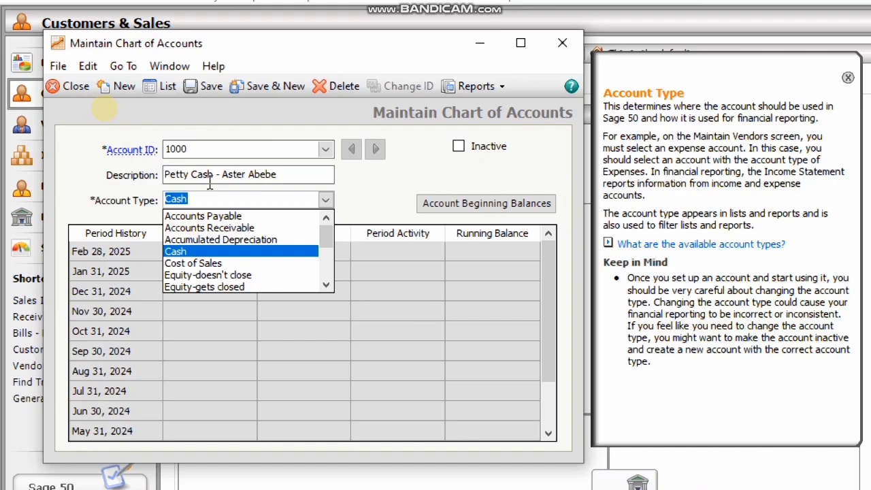
{"action": "left_click", "coordinate": [197, 251]}
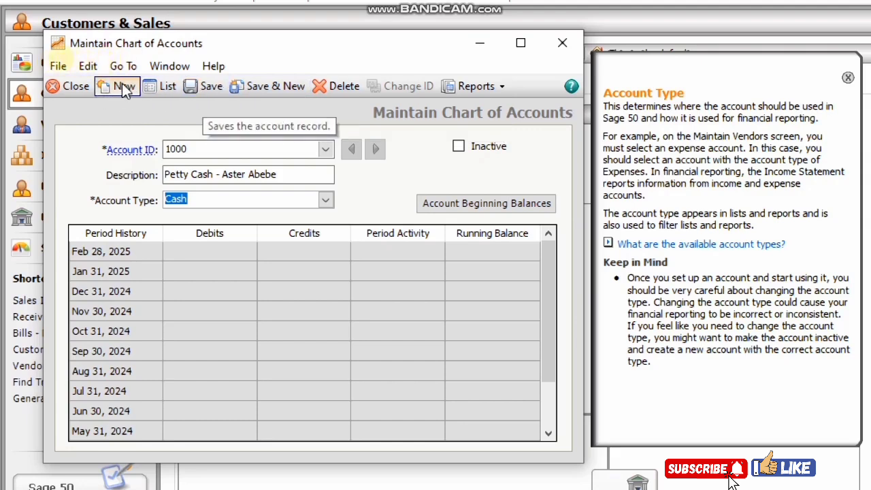
- Save account 1000, then enter account 1001 'Main Cash' plus the custodian's name, type Cash
{"action": "left_click", "coordinate": [276, 86]}
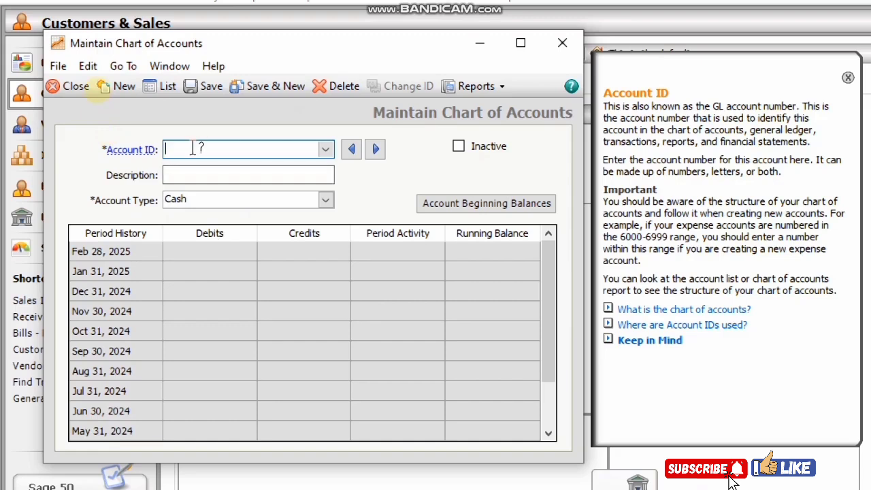
{"action": "type", "text": "1001"}
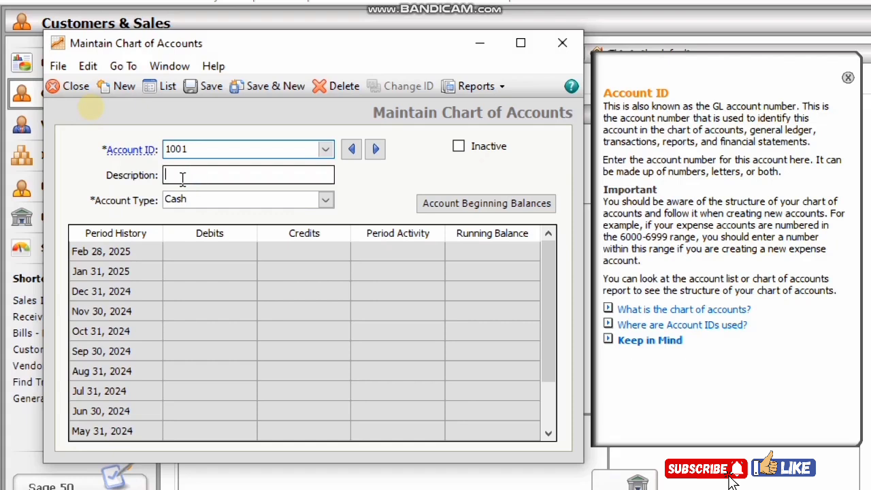
{"action": "type", "text": "M"}
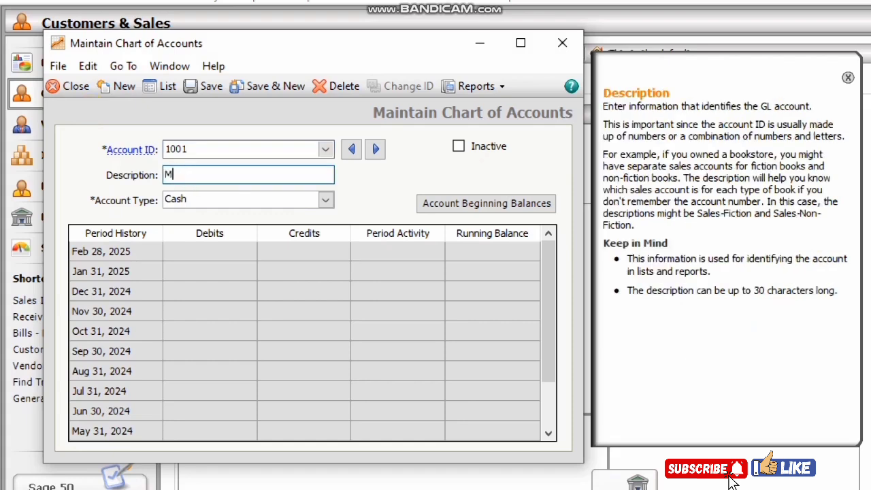
{"action": "type", "text": "ain"}
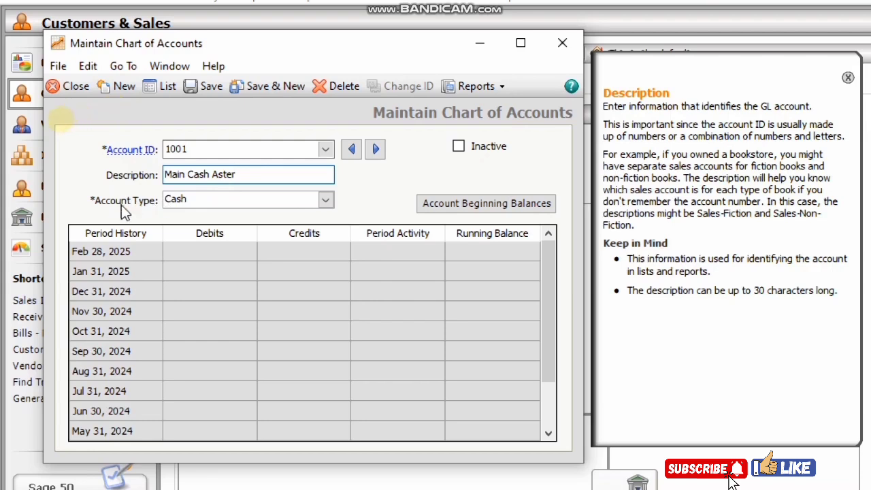
{"action": "left_click", "coordinate": [326, 200]}
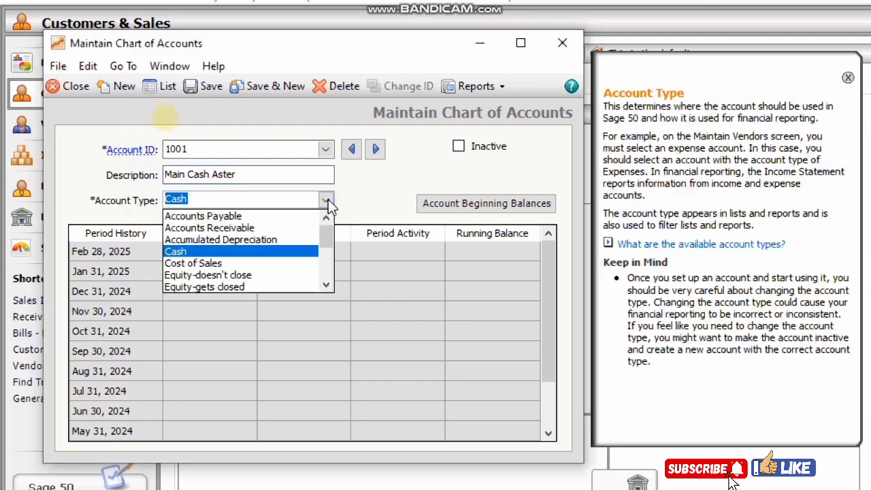
{"action": "left_click", "coordinate": [181, 252]}
{"action": "left_click", "coordinate": [250, 175]}
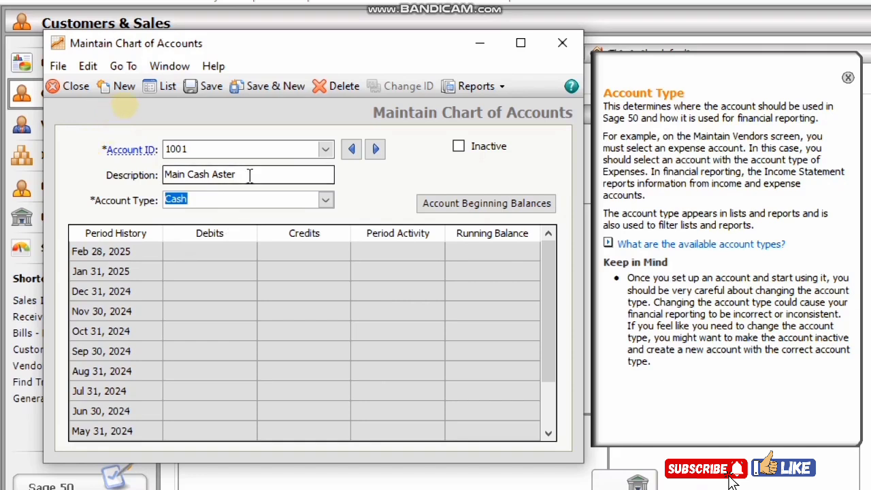
- Save account 1001, then create account 1002 'Bank Cash at Bank' as type Cash and save it
{"action": "left_click", "coordinate": [266, 84]}
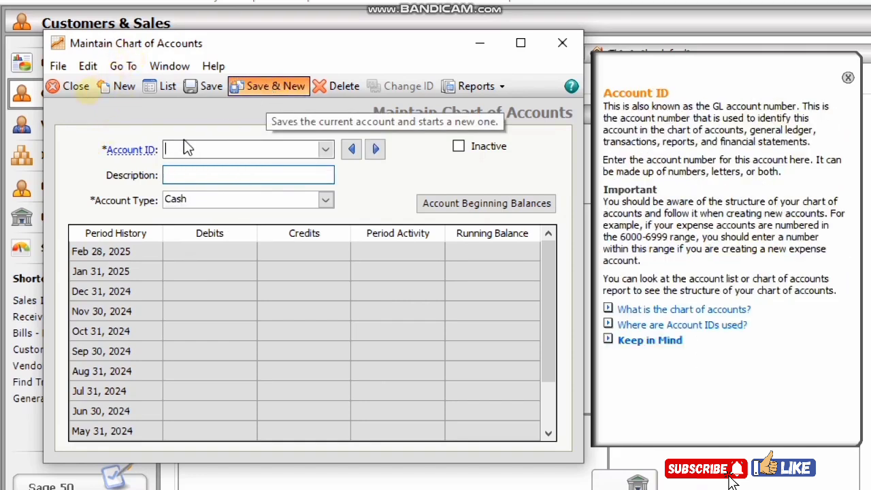
{"action": "type", "text": "1000"}
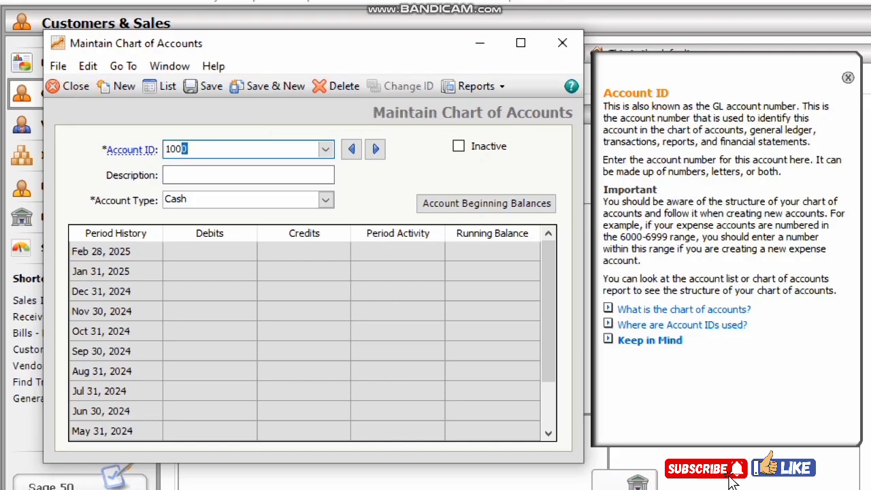
{"action": "type", "text": "2"}
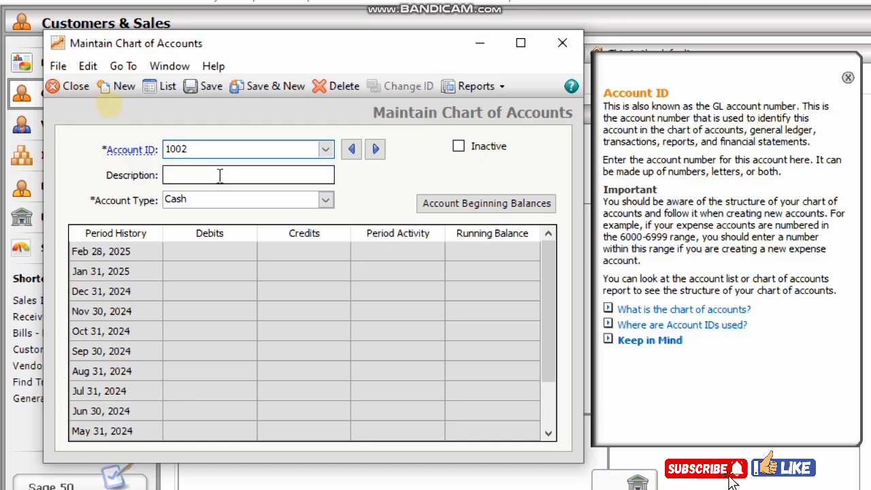
{"action": "left_click", "coordinate": [176, 177]}
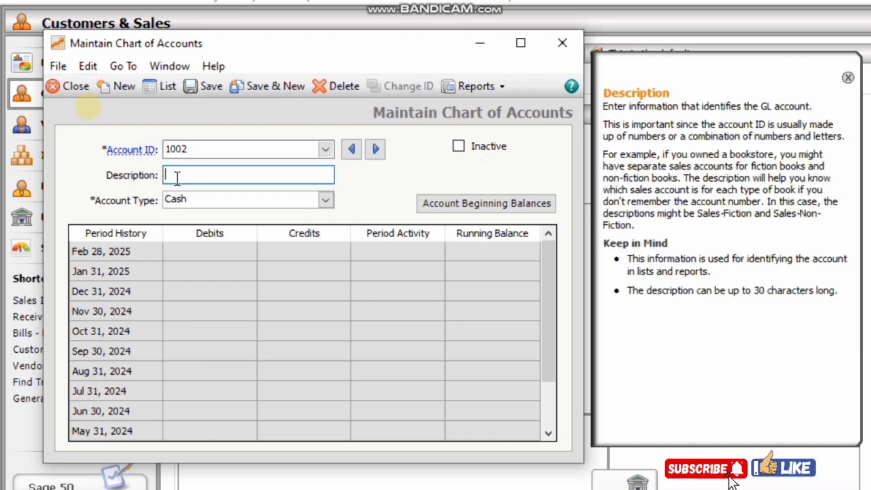
{"action": "type", "text": "Bank Cash at Bank"}
{"action": "left_click_drag", "start_coordinate": [252, 176], "coordinate": [166, 178]}
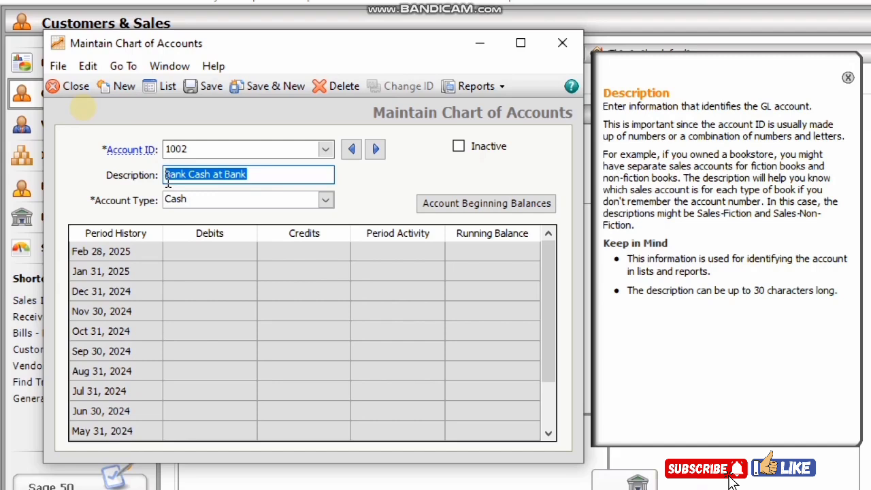
{"action": "left_click", "coordinate": [262, 177]}
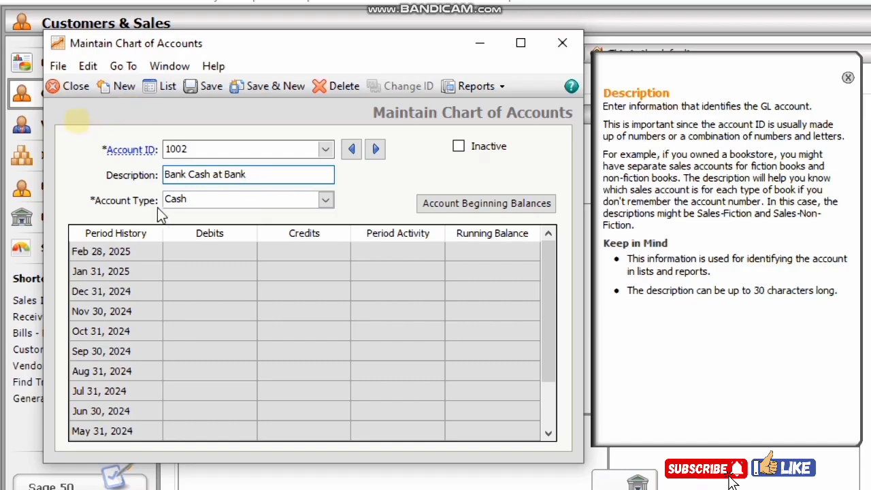
{"action": "left_click", "coordinate": [328, 199]}
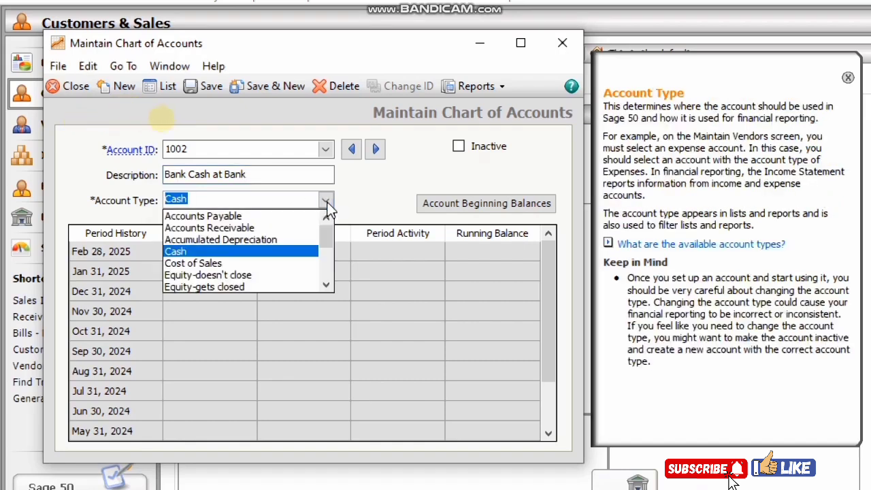
{"action": "left_click", "coordinate": [181, 251]}
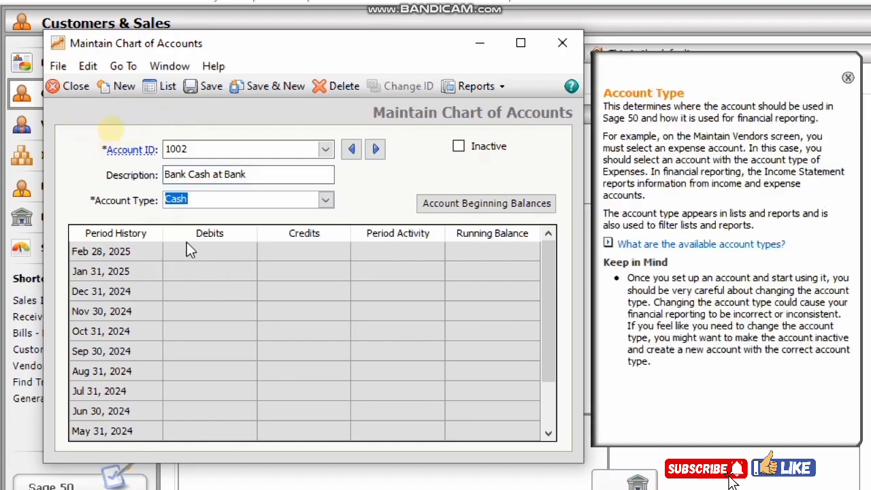
{"action": "left_click", "coordinate": [270, 79]}
{"action": "left_click", "coordinate": [222, 177]}
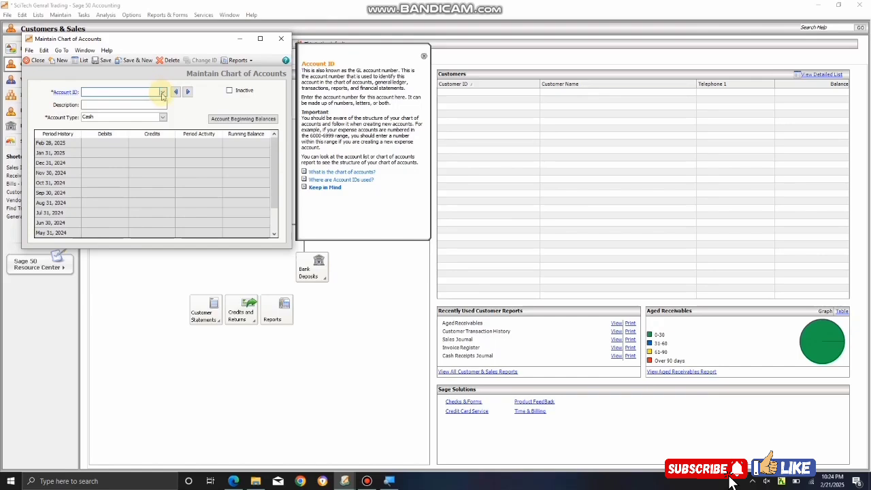
{"action": "left_click", "coordinate": [163, 92]}
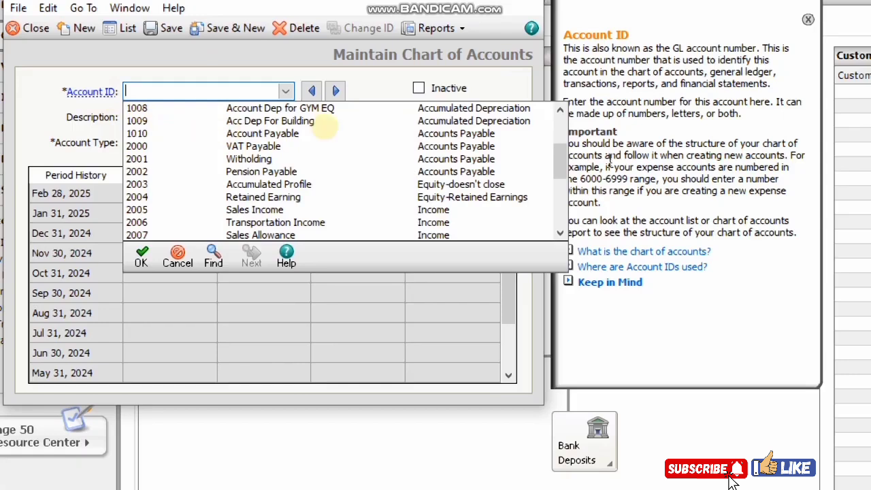
{"action": "left_click_drag", "start_coordinate": [563, 157], "coordinate": [564, 126]}
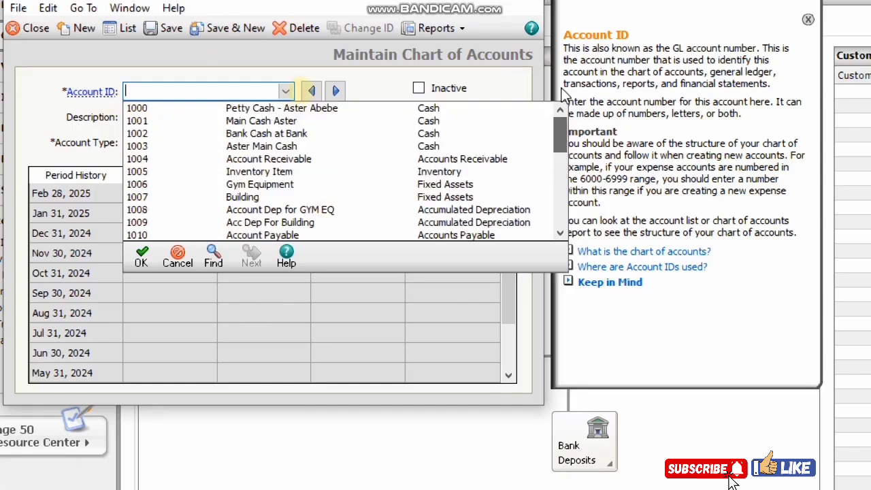
{"action": "left_click", "coordinate": [285, 90]}
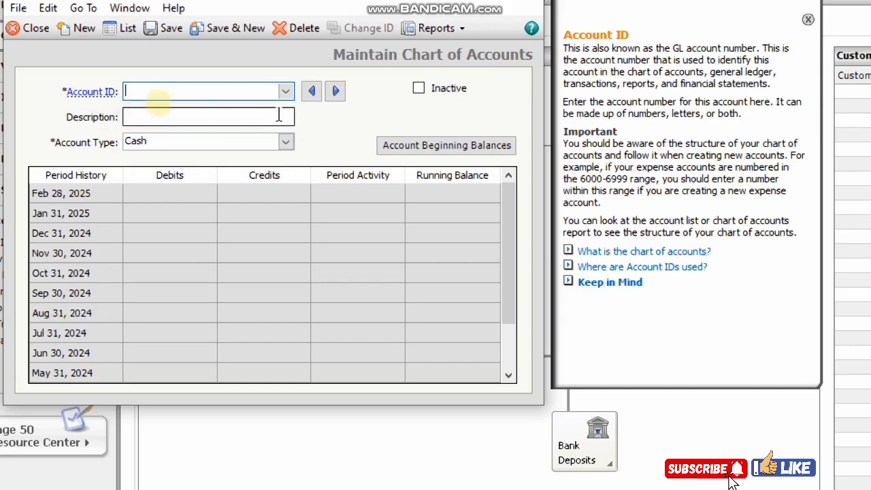
{"action": "left_click", "coordinate": [286, 92]}
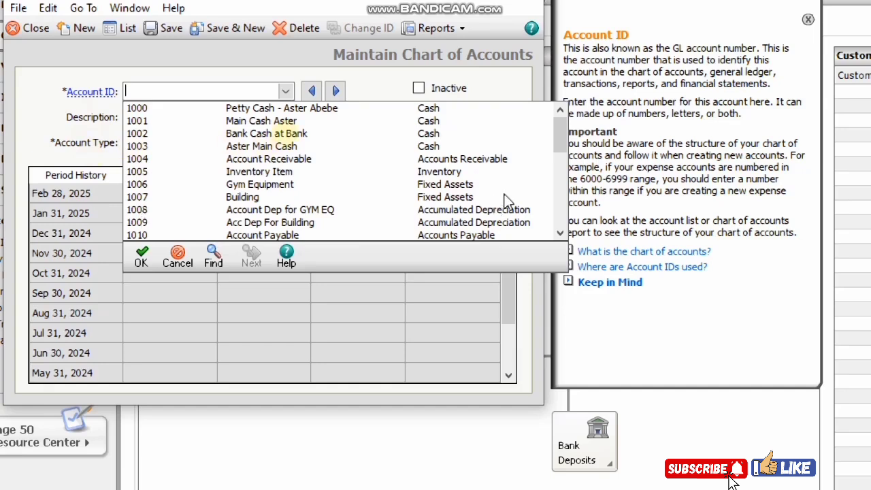
{"action": "left_click_drag", "start_coordinate": [562, 141], "coordinate": [562, 159]}
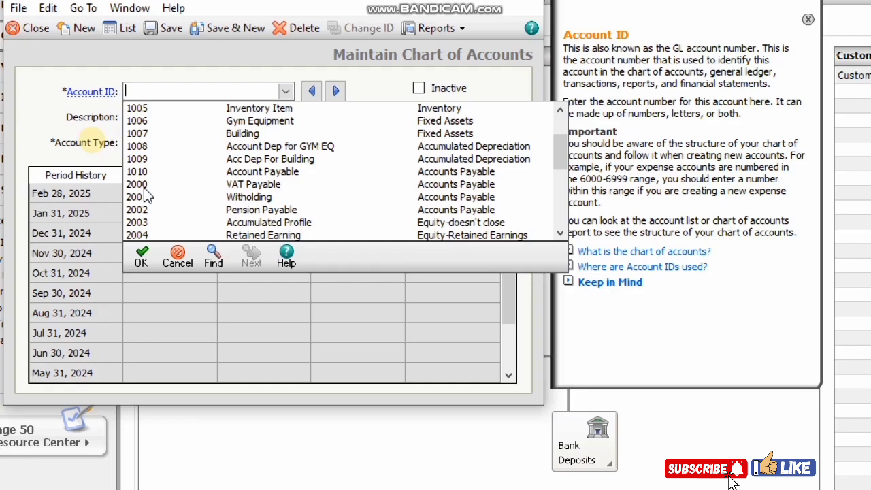
{"action": "left_click", "coordinate": [180, 257]}
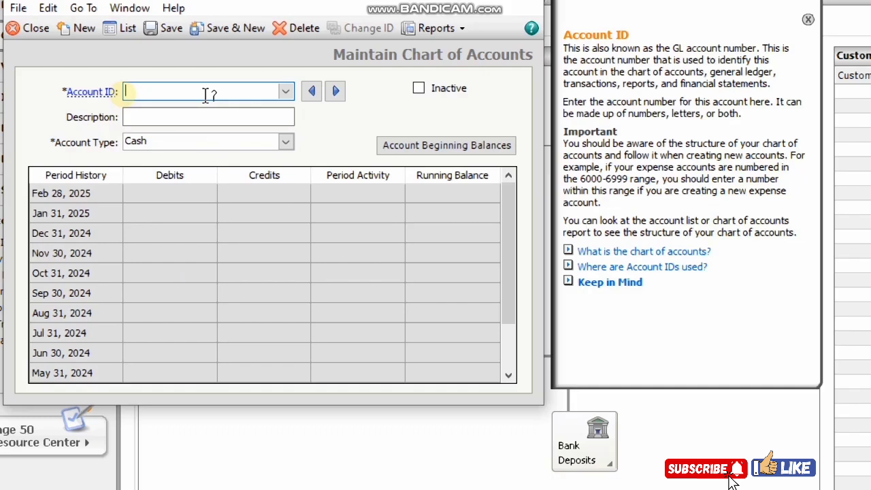
{"action": "left_click", "coordinate": [286, 92]}
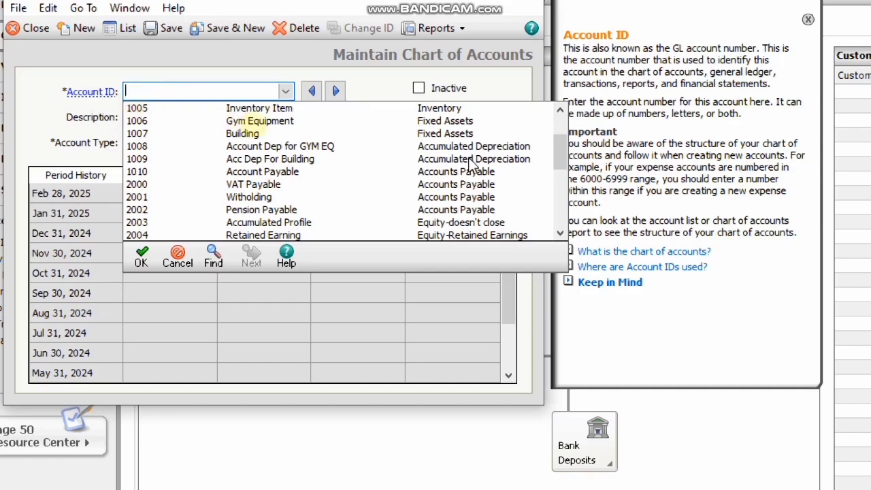
{"action": "left_click_drag", "start_coordinate": [562, 158], "coordinate": [562, 110]}
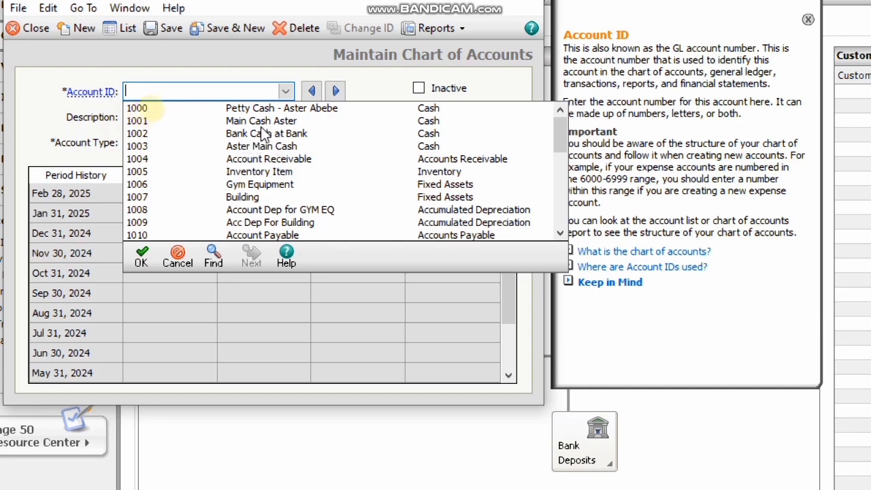
{"action": "left_click", "coordinate": [288, 92]}
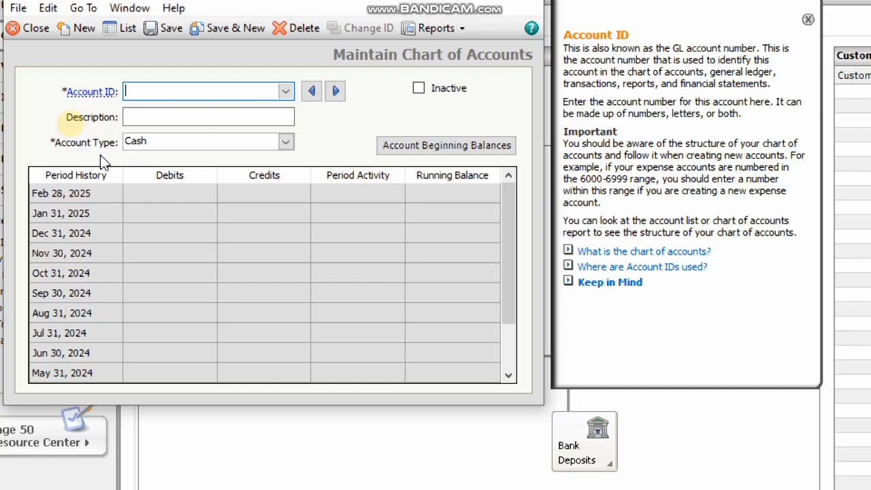
{"action": "left_click", "coordinate": [151, 117]}
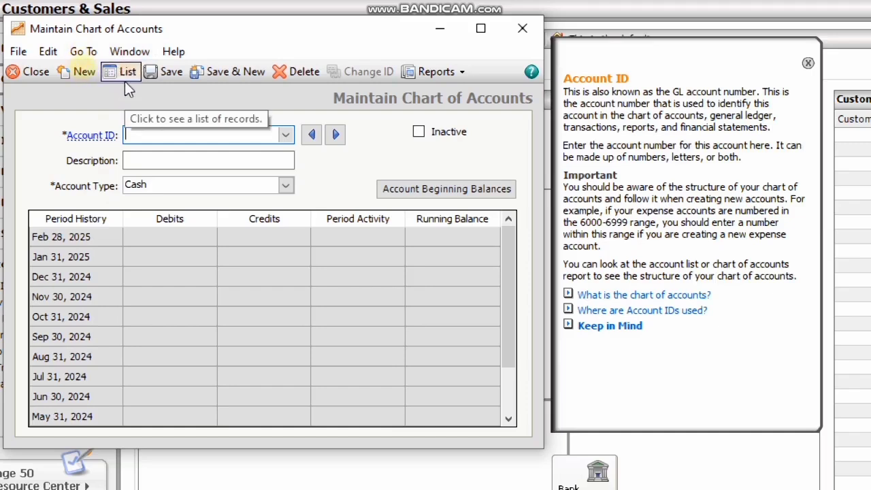
- Open the Account List and scroll through the 33 accounts, 1000 to 3010, all at $0.00
{"action": "left_click", "coordinate": [127, 78]}
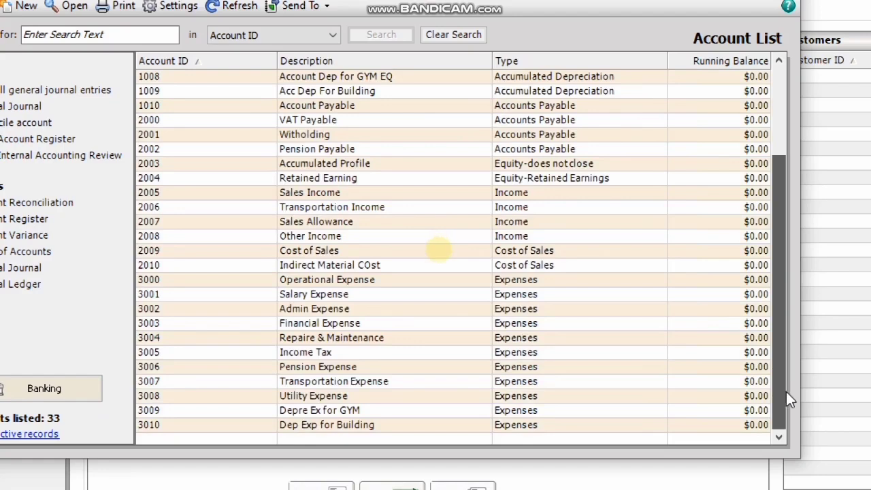
{"action": "left_click_drag", "start_coordinate": [785, 390], "coordinate": [780, 156]}
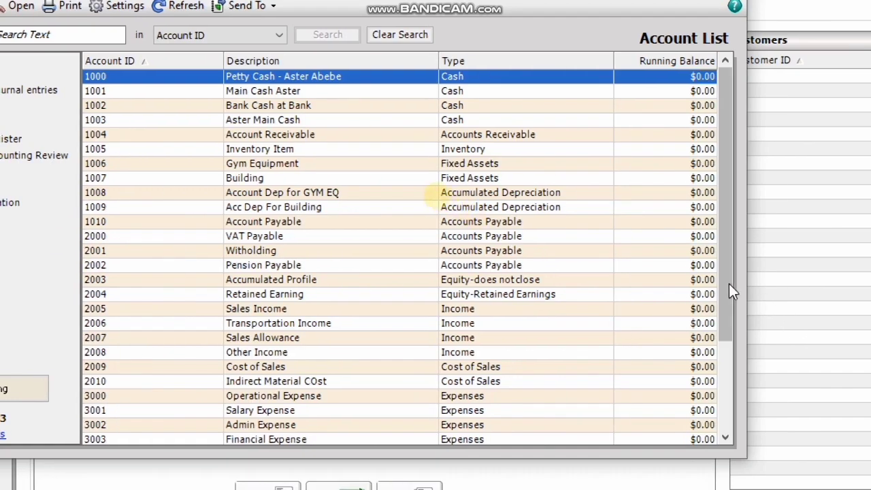
{"action": "left_click_drag", "start_coordinate": [729, 282], "coordinate": [720, 243]}
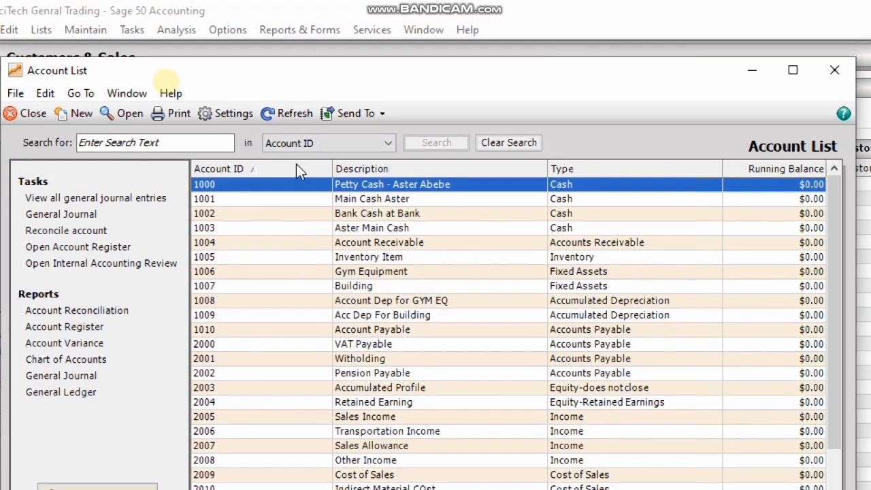
- Close the Account List and Maintain Chart of Accounts windows and refresh Customers & Sales
{"action": "left_click", "coordinate": [830, 75]}
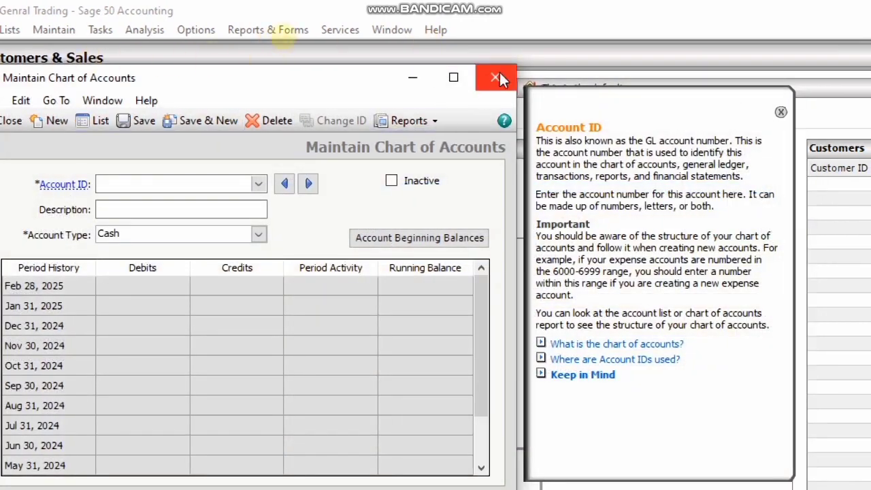
{"action": "left_click_drag", "start_coordinate": [266, 82], "coordinate": [373, 91]}
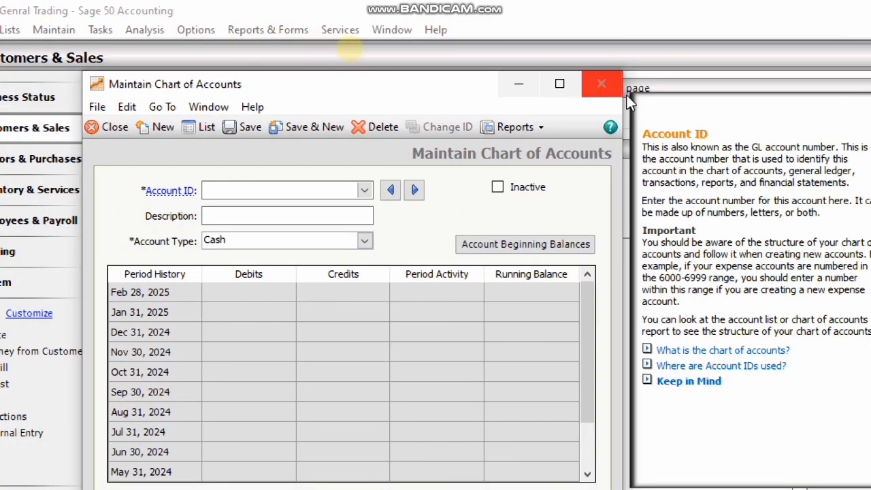
{"action": "left_click", "coordinate": [103, 126]}
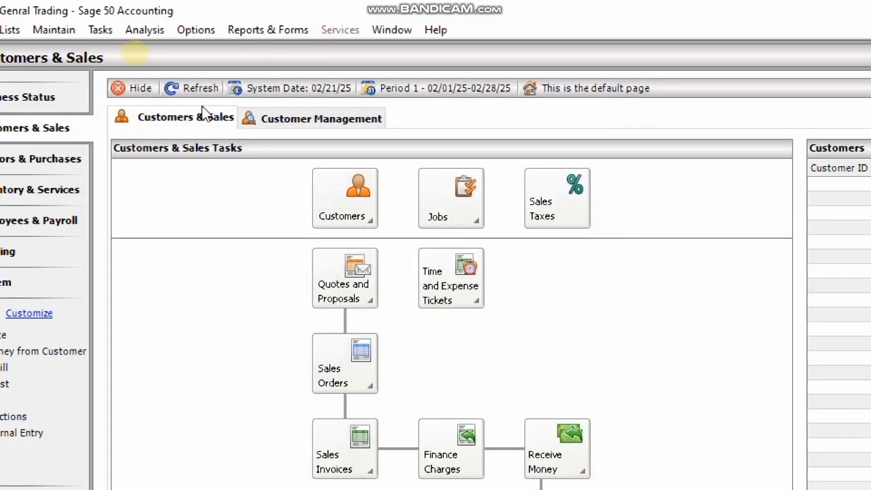
{"action": "left_click", "coordinate": [193, 83]}
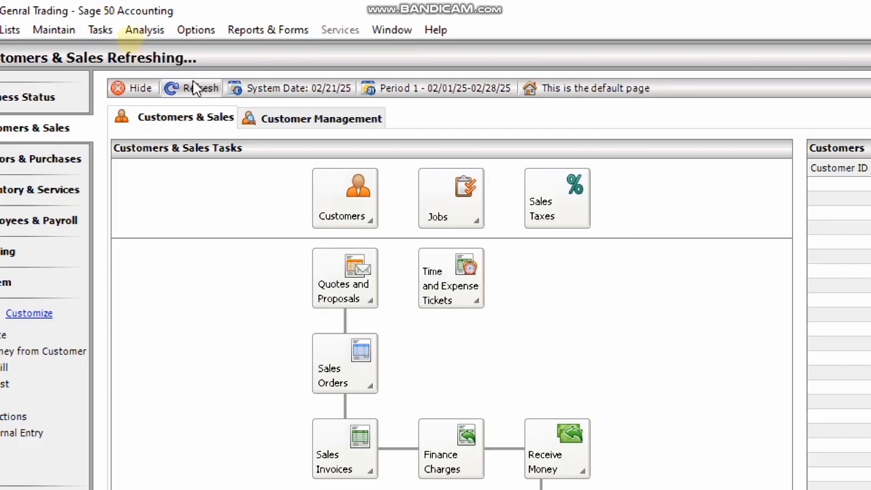
- Select the Chart of Accounts report under Reports & Forms > General Ledger
{"action": "left_click", "coordinate": [265, 30]}
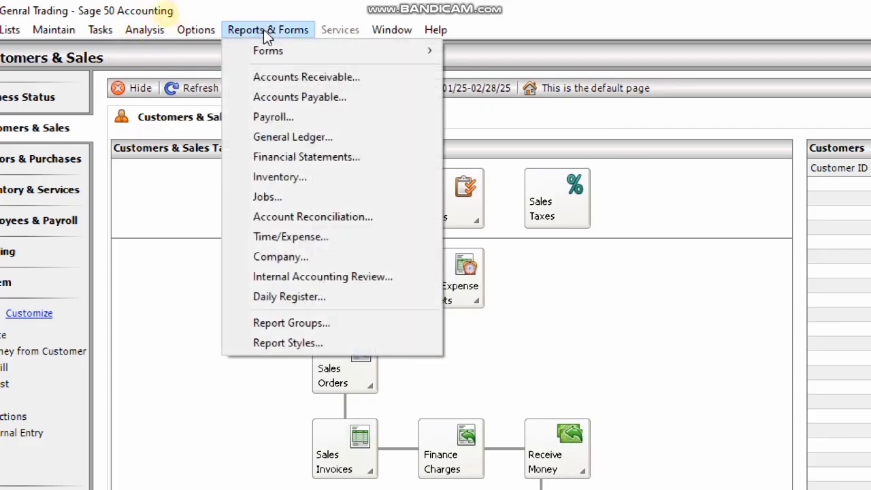
{"action": "left_click", "coordinate": [320, 138]}
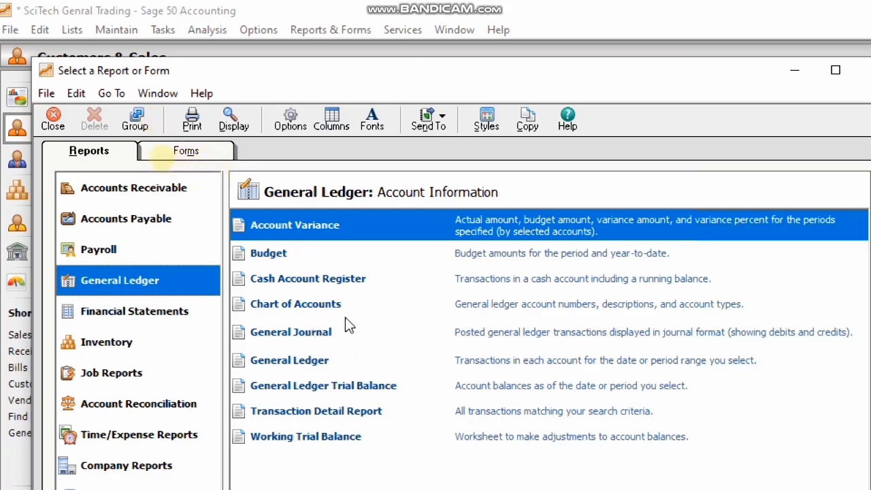
{"action": "left_click", "coordinate": [304, 314]}
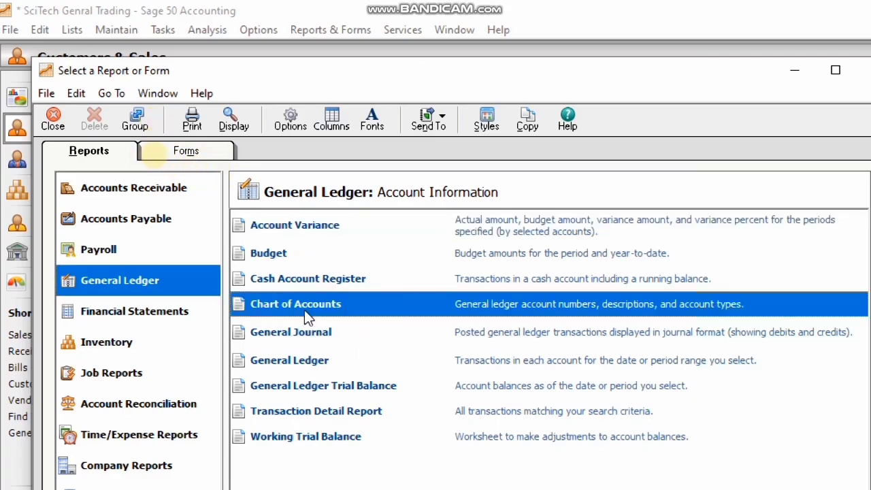
- Run the Chart of Accounts report, review the entered accounts, and close it
{"action": "double_click", "coordinate": [304, 311]}
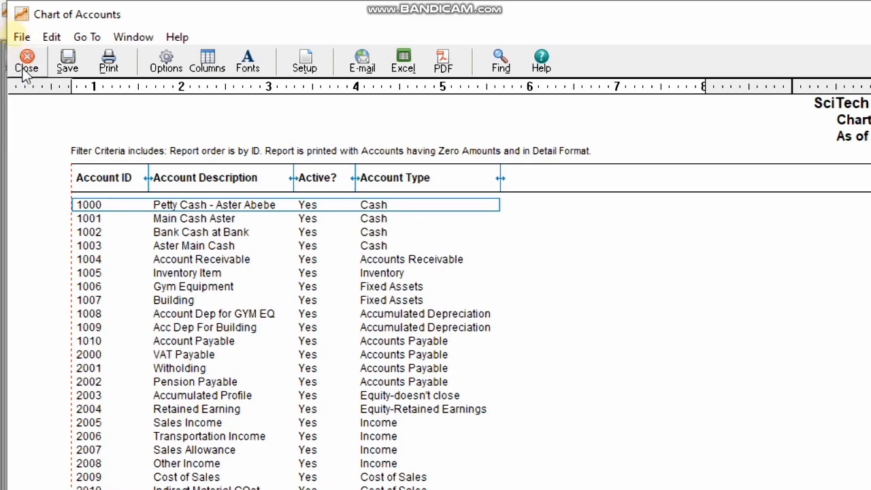
{"action": "left_click", "coordinate": [27, 72]}
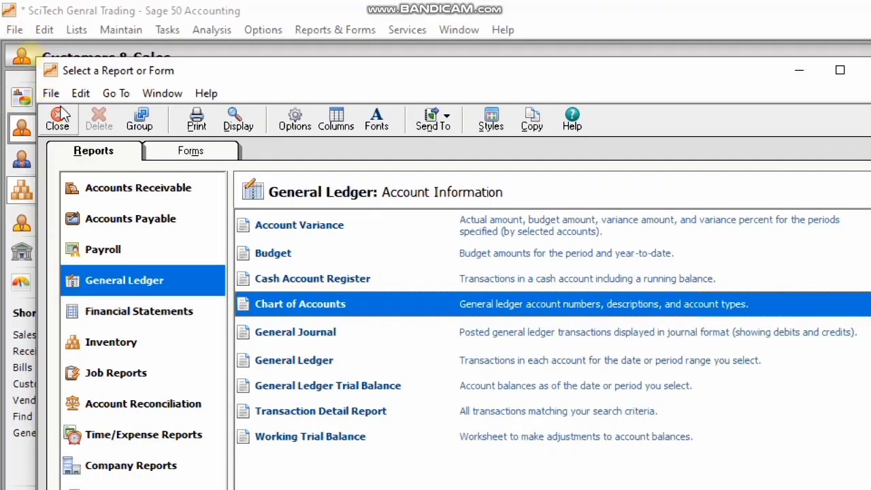
- Close the report selection, reopen Maintain Chart of Accounts, and select account 1001 from its list
{"action": "left_click", "coordinate": [58, 123]}
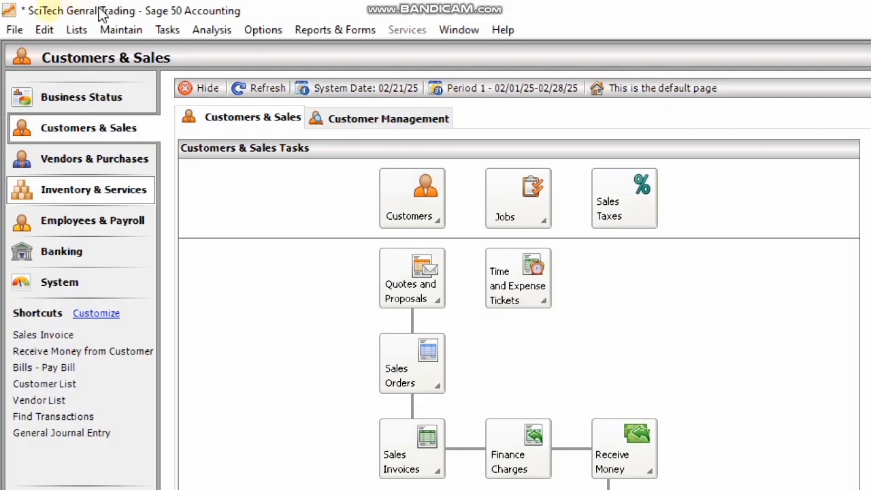
{"action": "left_click", "coordinate": [127, 30]}
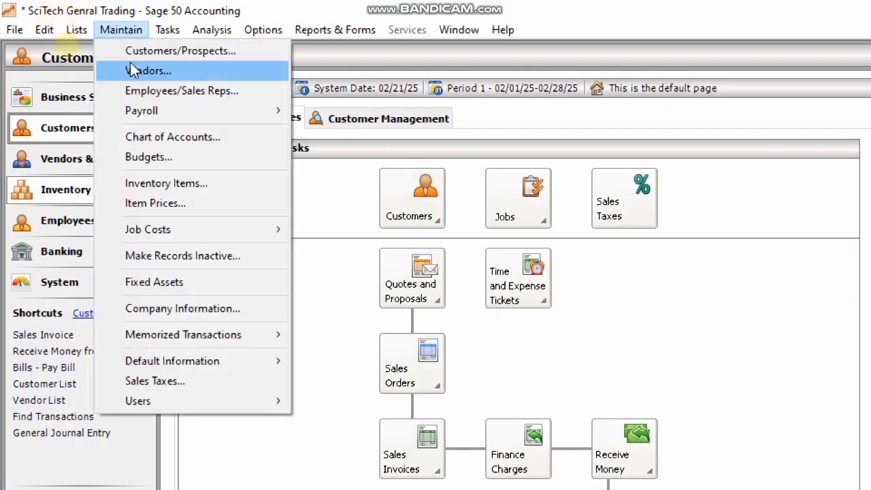
{"action": "left_click", "coordinate": [234, 143]}
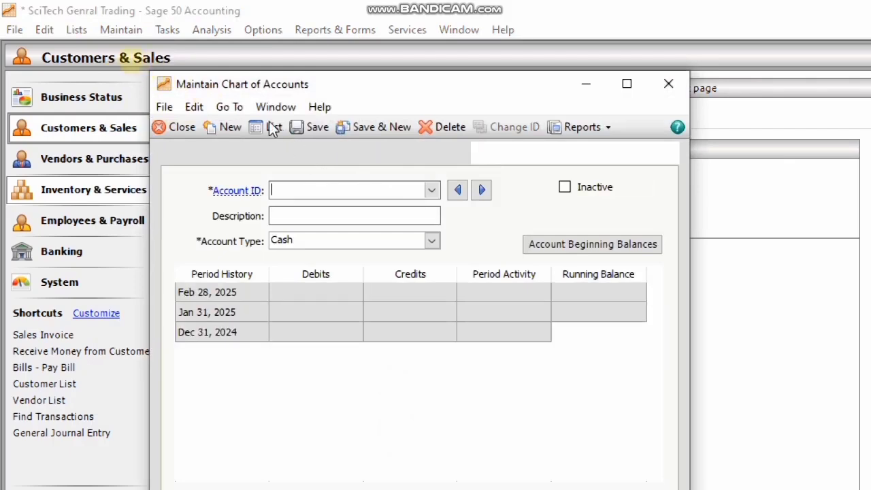
{"action": "left_click", "coordinate": [267, 130]}
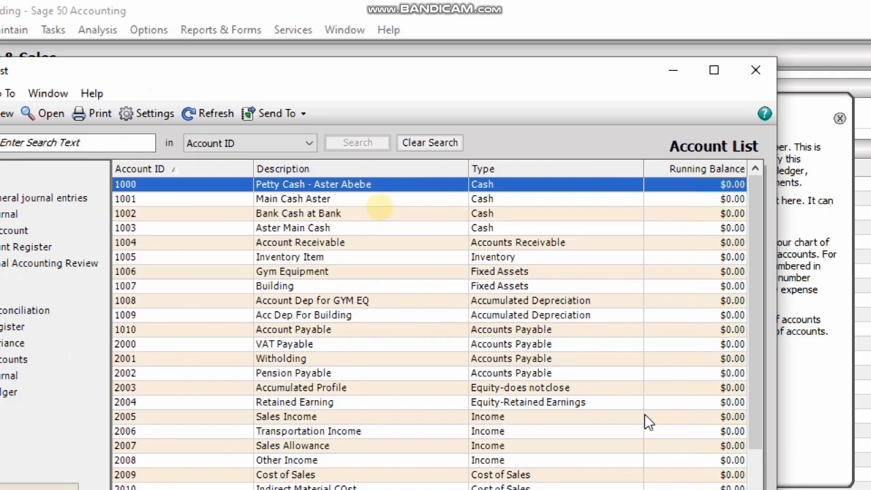
{"action": "left_click", "coordinate": [311, 203]}
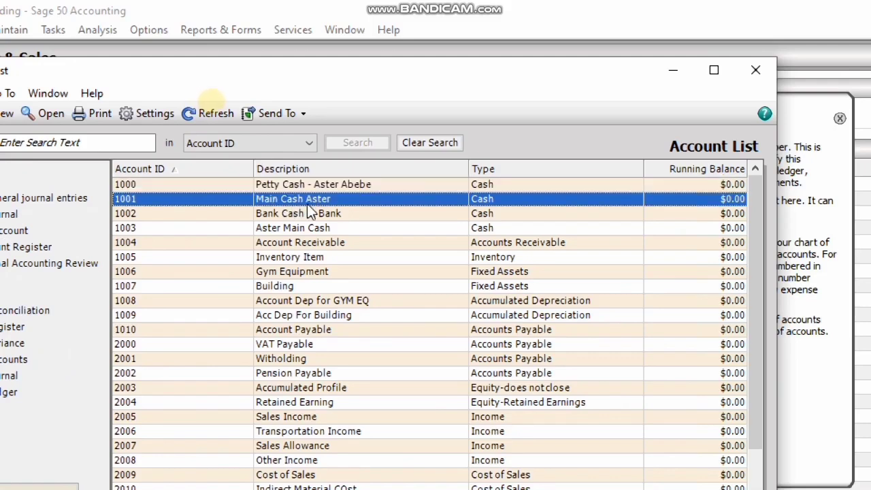
- Finish account 1001's description with the rest of the custodian's surname and save it
{"action": "double_click", "coordinate": [307, 204]}
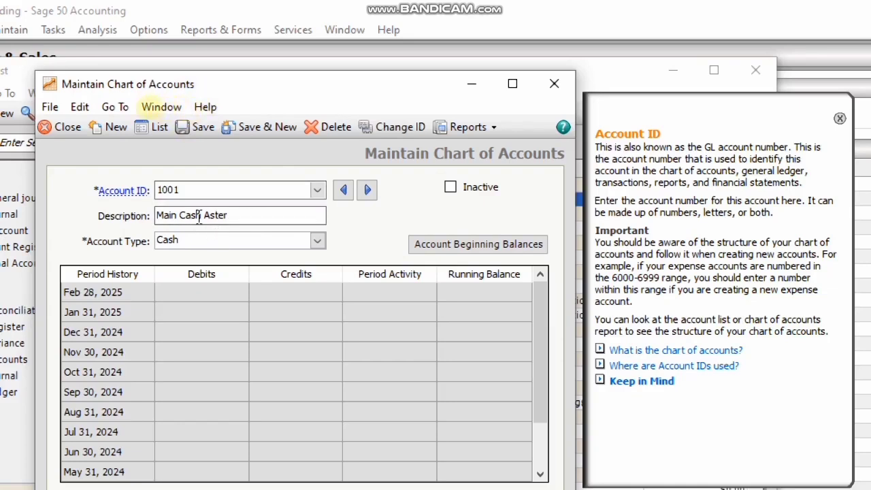
{"action": "left_click", "coordinate": [240, 215]}
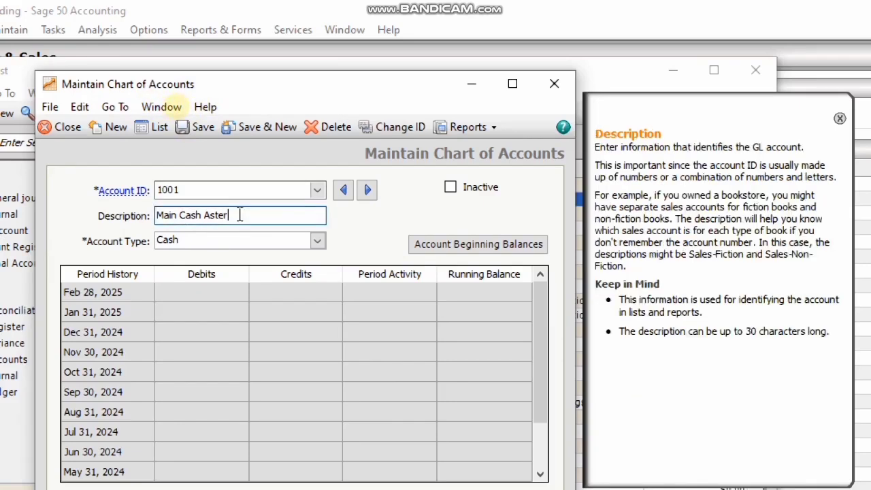
{"action": "left_click", "coordinate": [196, 131]}
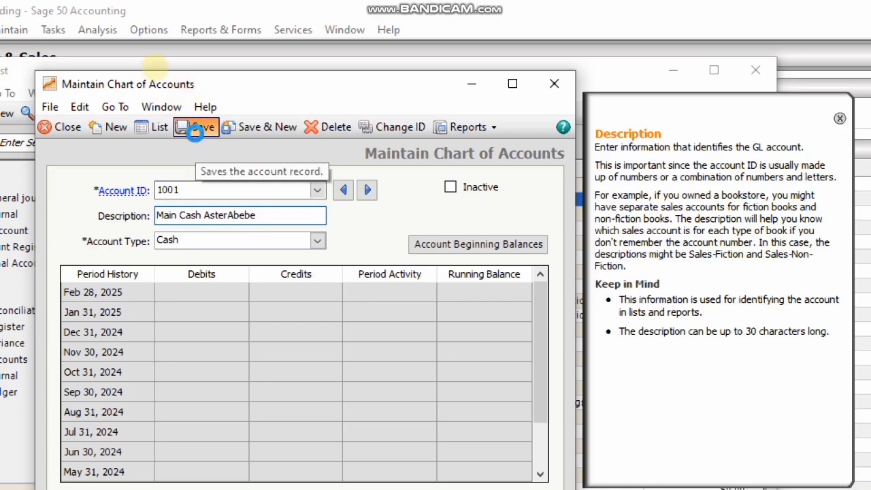
- Go back to the account list and open account 1004, Account Receivable
{"action": "left_click", "coordinate": [153, 130]}
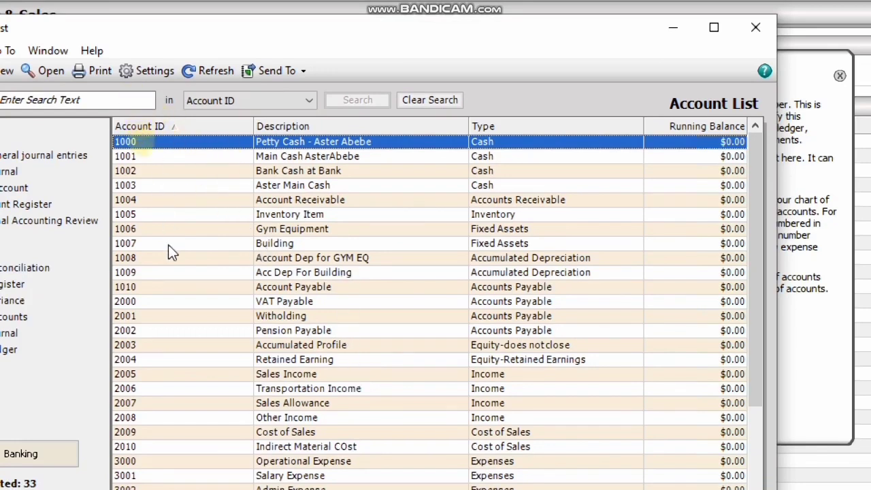
{"action": "double_click", "coordinate": [155, 200]}
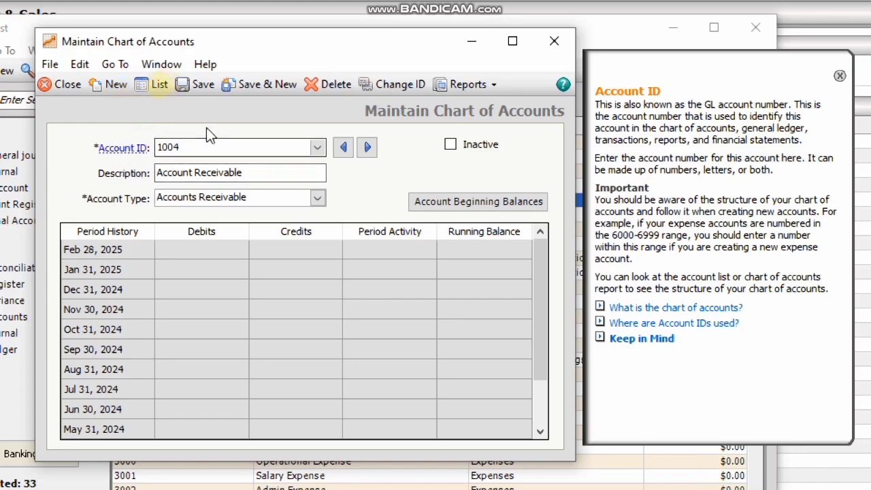
- Use Change ID to renumber Account Receivable from 1004 to 1011, then save
{"action": "left_click", "coordinate": [180, 147]}
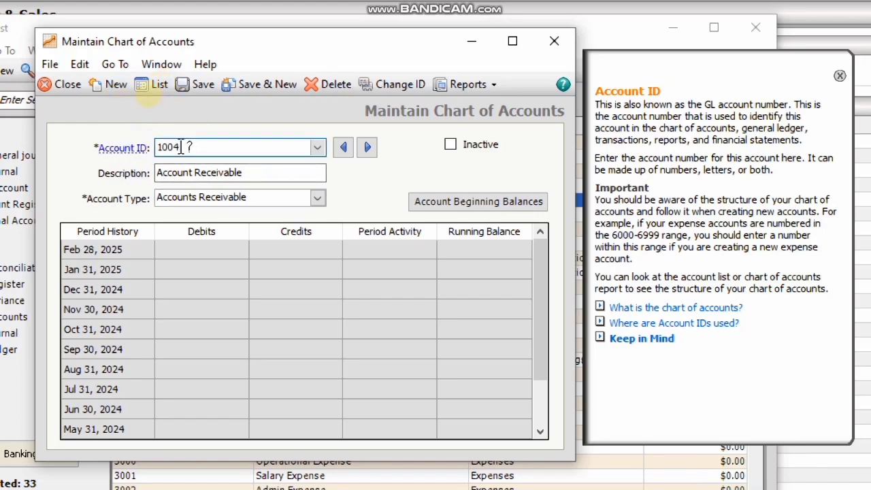
{"action": "left_click", "coordinate": [247, 175]}
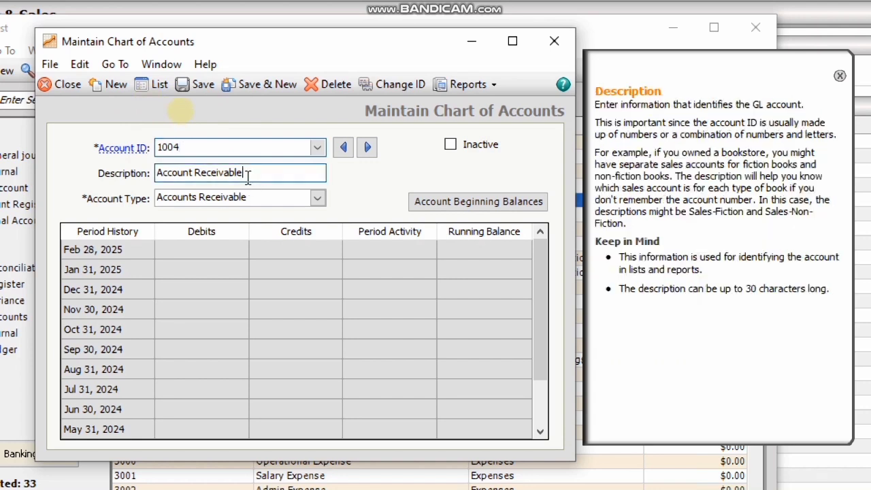
{"action": "left_click", "coordinate": [185, 147]}
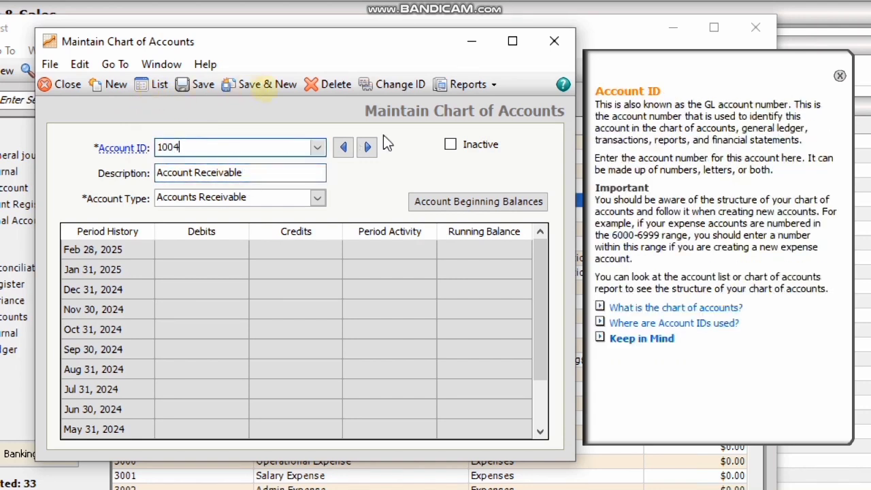
{"action": "left_click", "coordinate": [386, 91]}
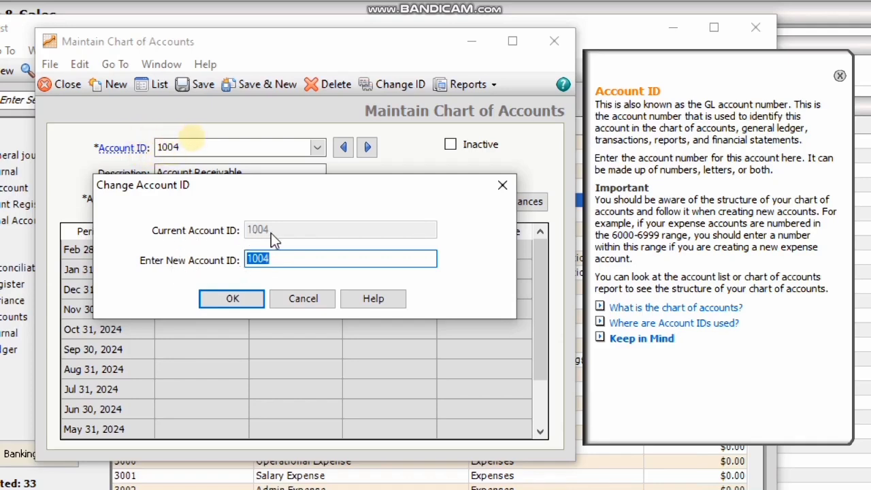
{"action": "left_click", "coordinate": [279, 259]}
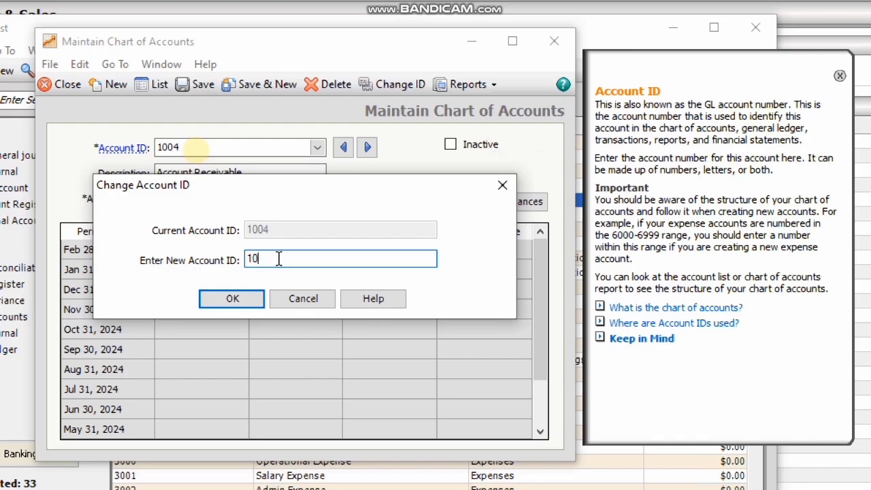
{"action": "type", "text": "11"}
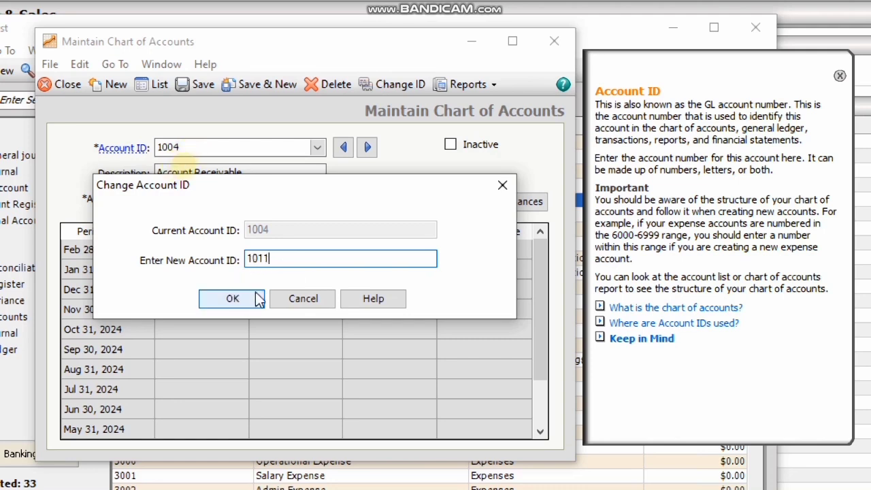
{"action": "left_click", "coordinate": [235, 300]}
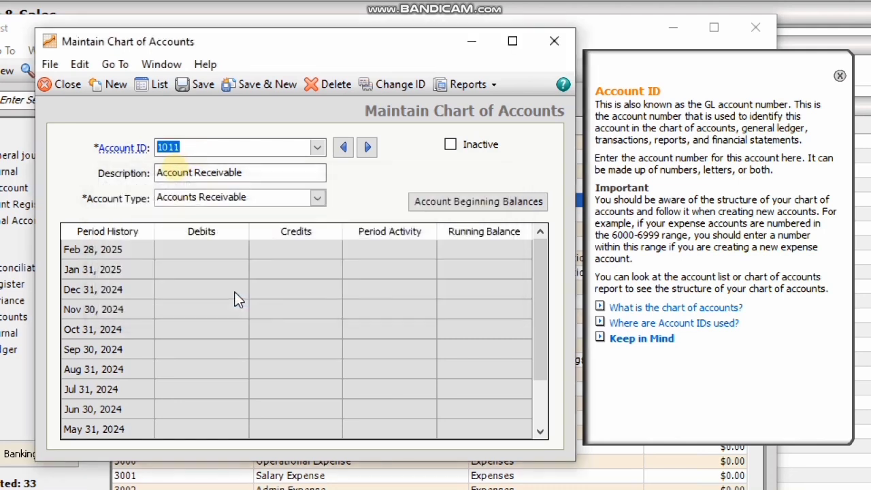
{"action": "left_click", "coordinate": [199, 88]}
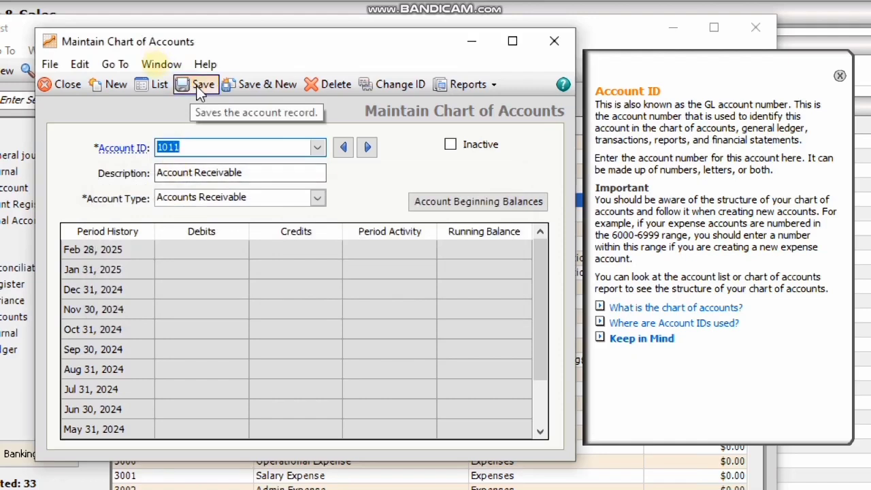
- Reopen account 1011 from the list, change its ID back to 1004, and save
{"action": "left_click", "coordinate": [141, 87]}
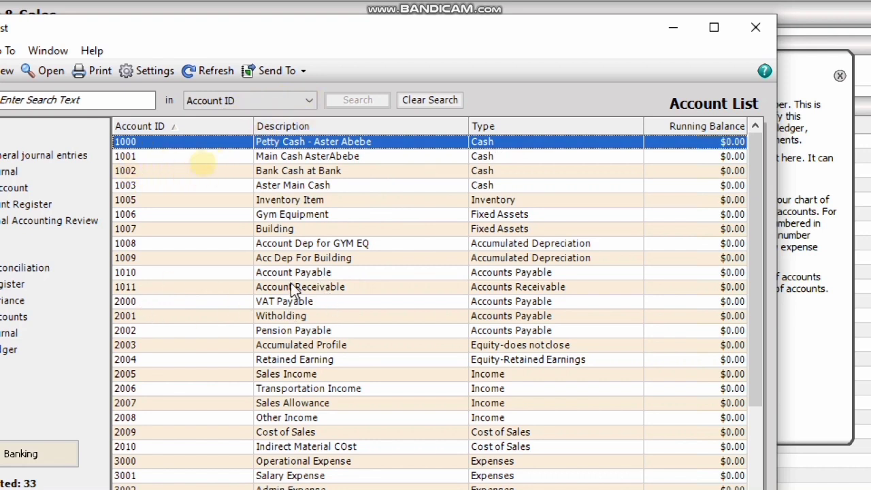
{"action": "double_click", "coordinate": [291, 282]}
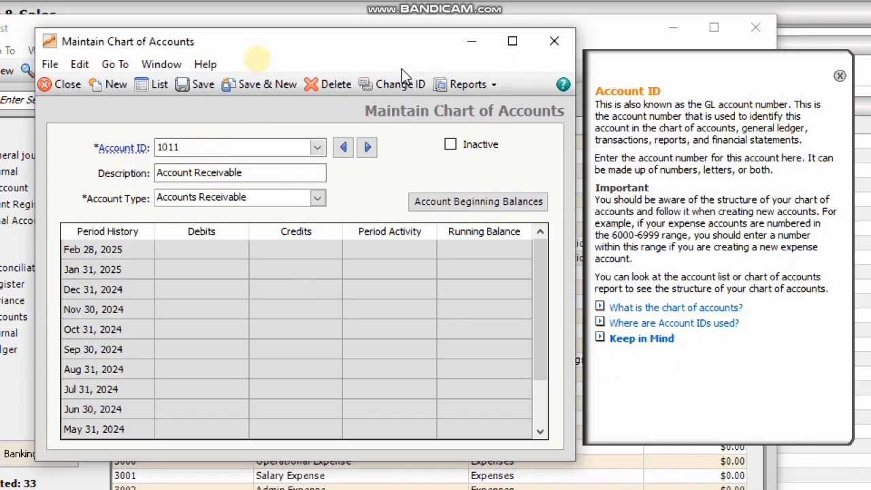
{"action": "left_click", "coordinate": [400, 86]}
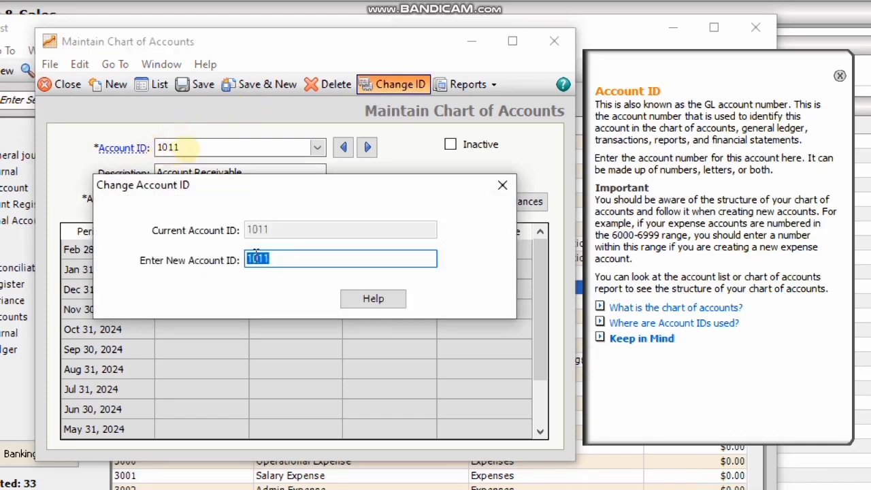
{"action": "left_click", "coordinate": [275, 257]}
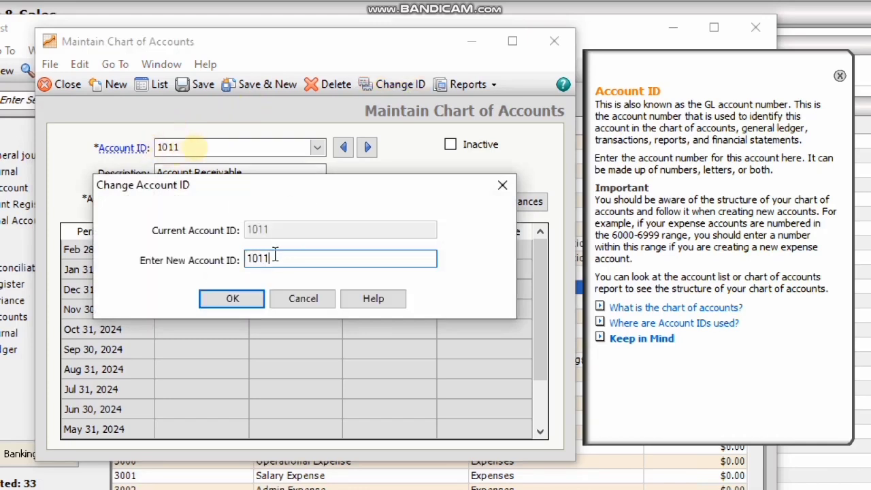
{"action": "type", "text": "04"}
{"action": "left_click", "coordinate": [232, 300]}
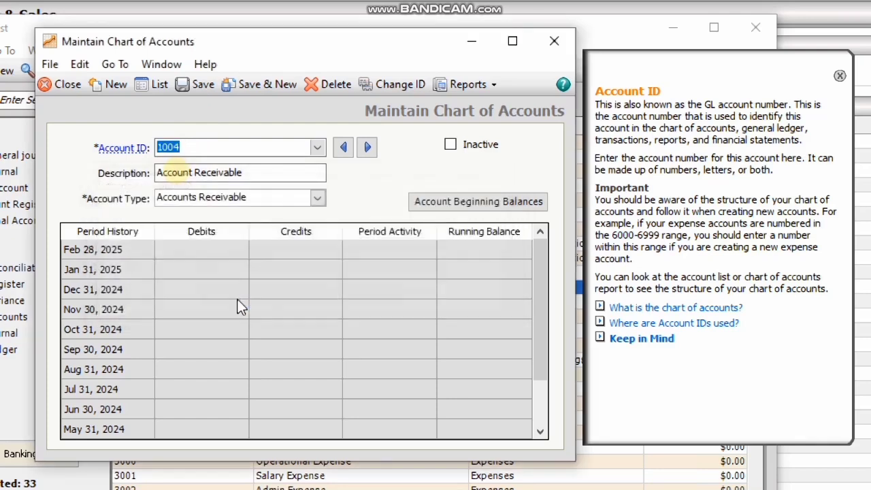
{"action": "left_click", "coordinate": [195, 83]}
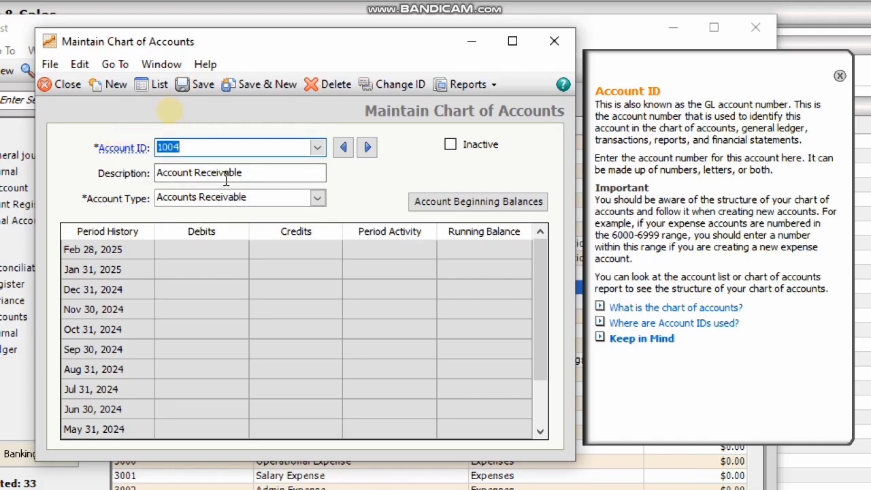
- Set account 1004's type to Accounts Receivable instead of Cash and save the record
{"action": "left_click", "coordinate": [317, 198]}
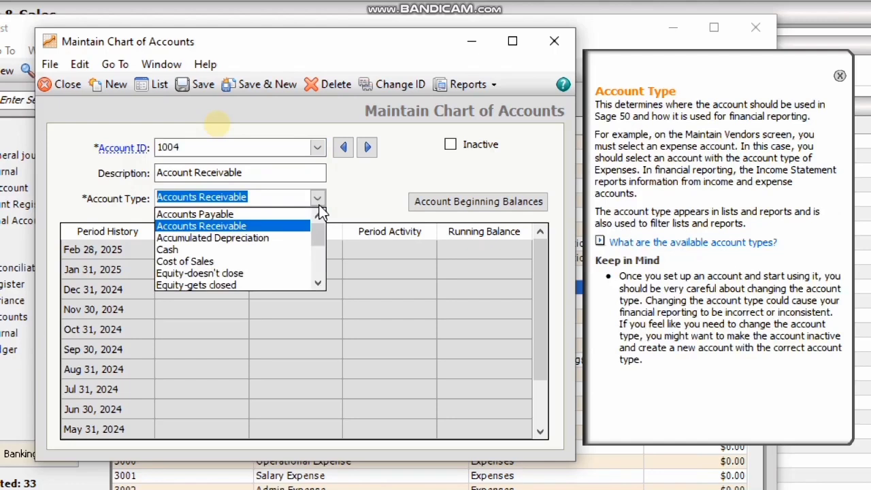
{"action": "left_click", "coordinate": [180, 249]}
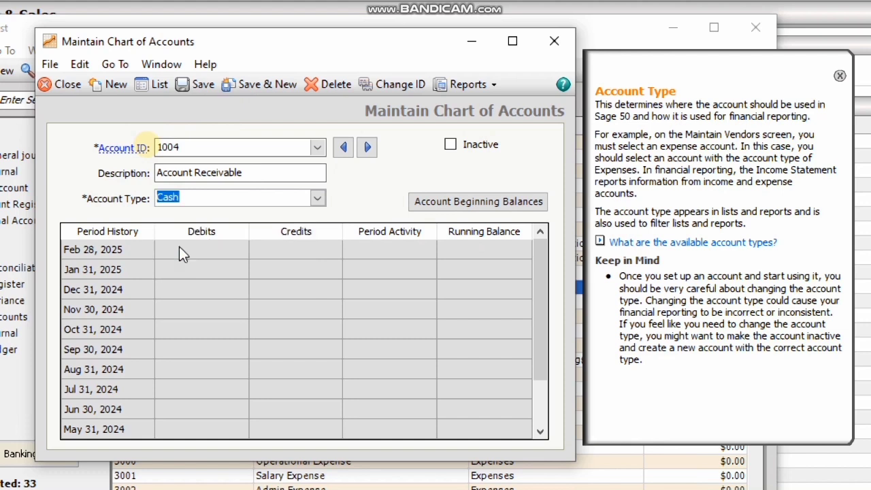
{"action": "left_click", "coordinate": [317, 198]}
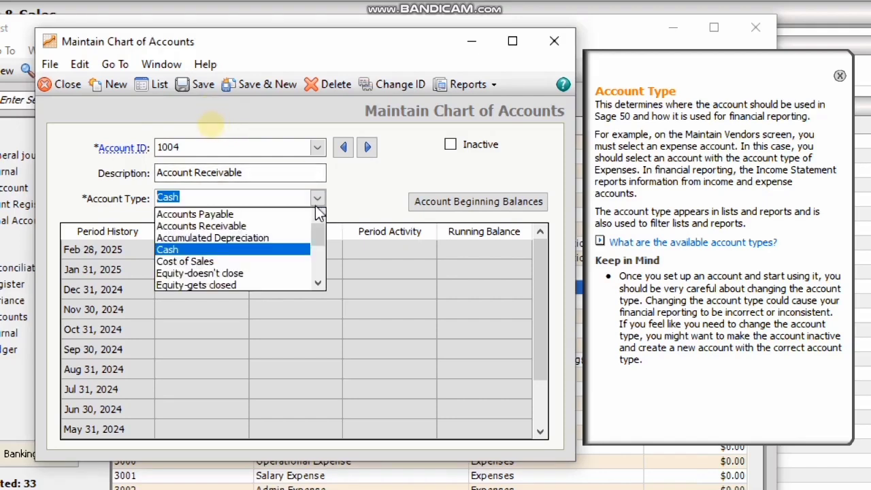
{"action": "left_click", "coordinate": [228, 226]}
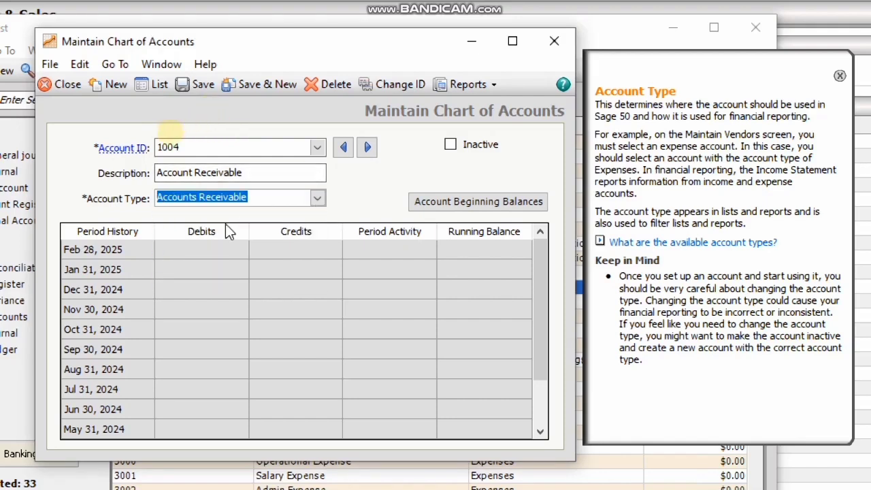
{"action": "left_click", "coordinate": [182, 90]}
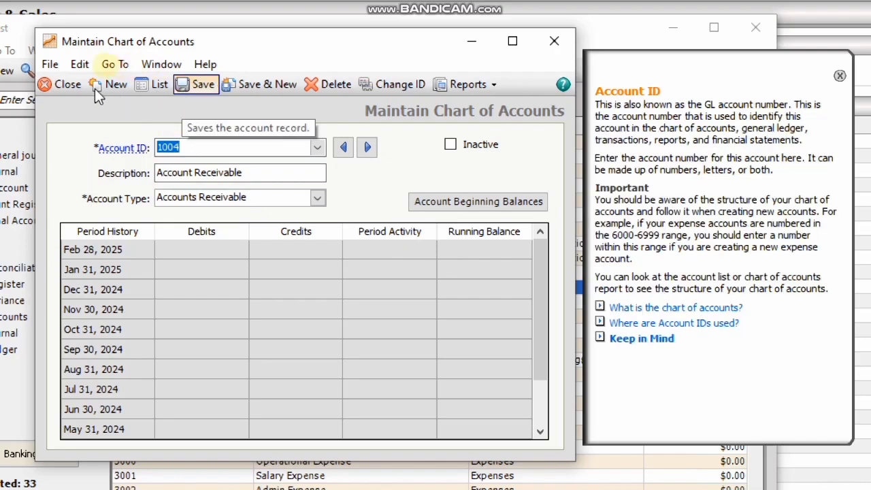
- Open main cash account 1003 from the account list and request its deletion
{"action": "left_click", "coordinate": [154, 88]}
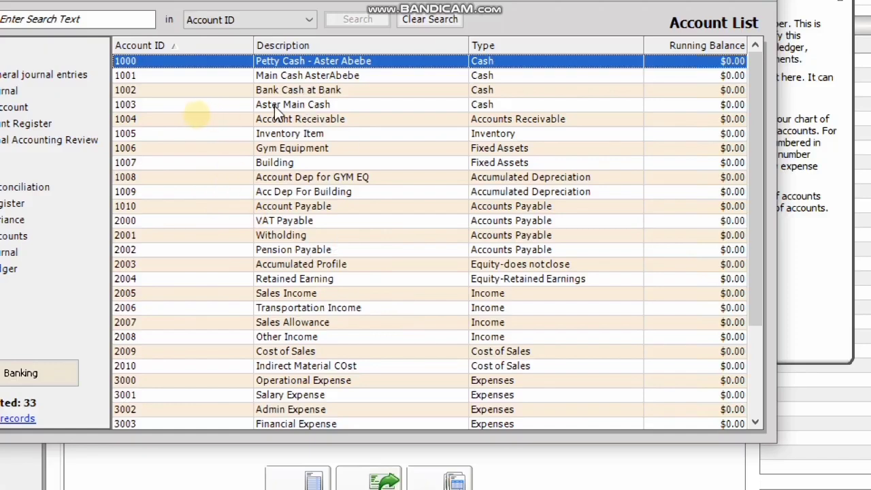
{"action": "double_click", "coordinate": [314, 109]}
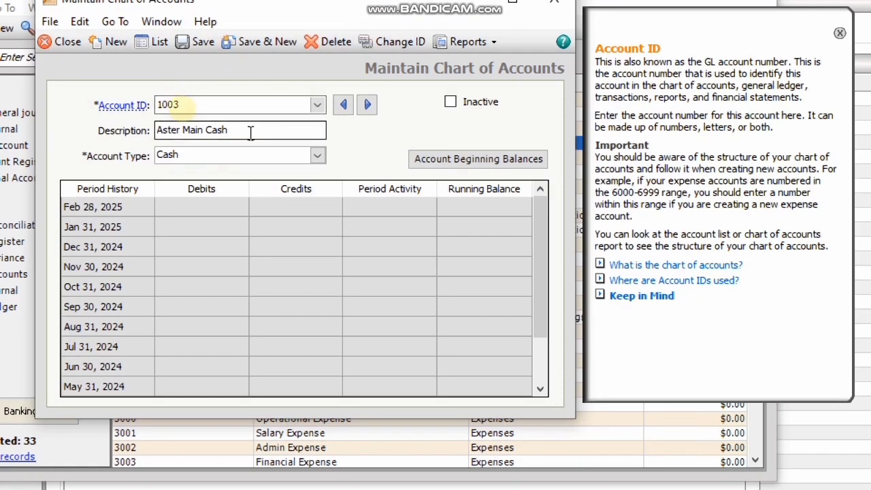
{"action": "left_click", "coordinate": [325, 49]}
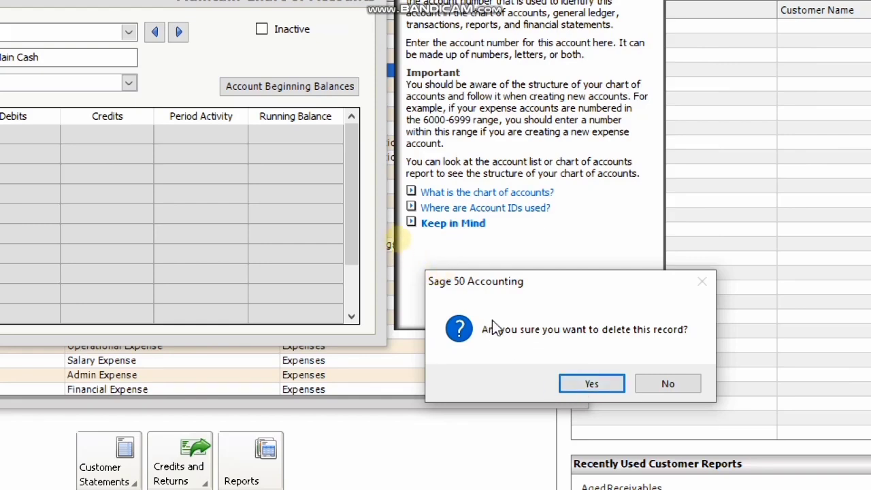
- Decline deleting account 1003, dismiss the Account ID dropdown, and return to the Account List
{"action": "left_click", "coordinate": [684, 385]}
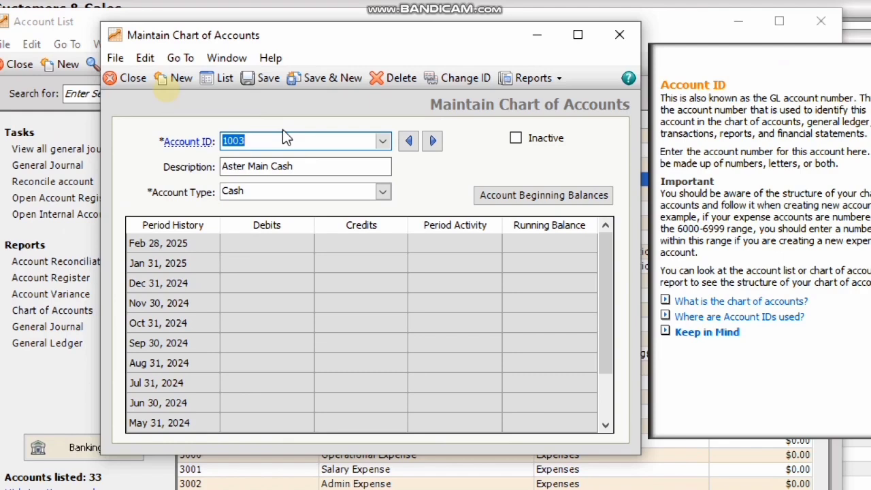
{"action": "left_click", "coordinate": [385, 142]}
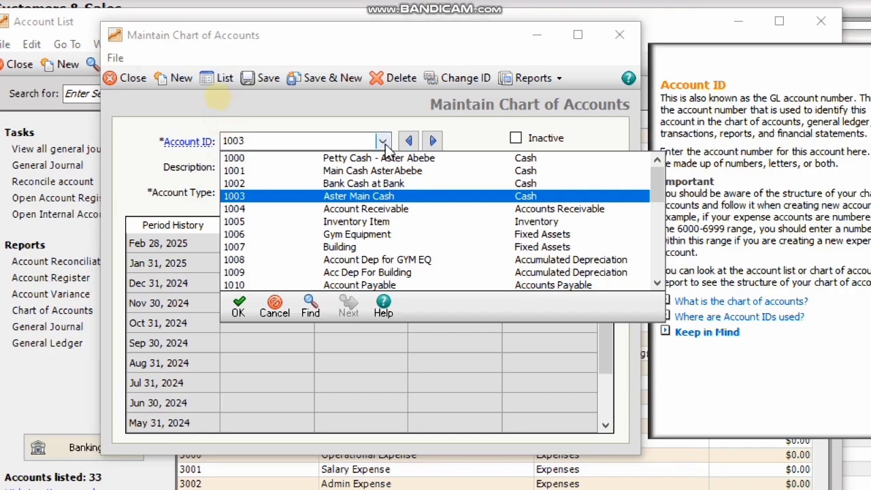
{"action": "left_click", "coordinate": [275, 308]}
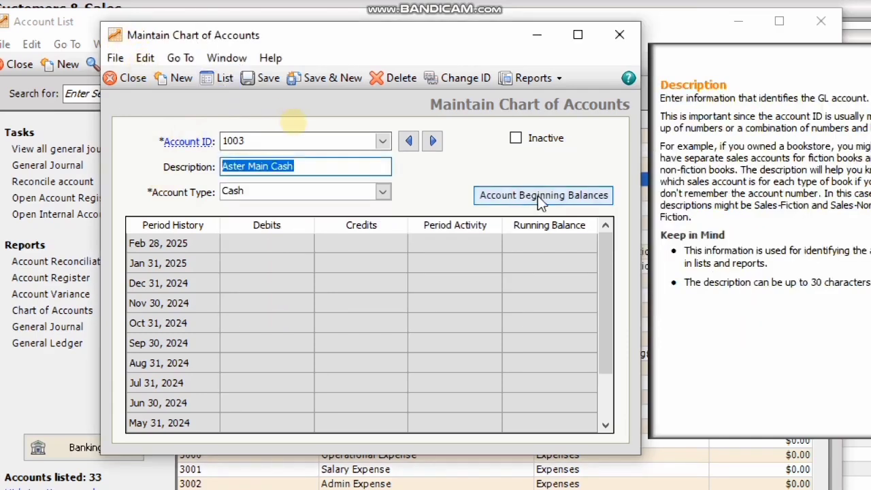
{"action": "left_click", "coordinate": [228, 79]}
{"action": "left_click", "coordinate": [280, 135]}
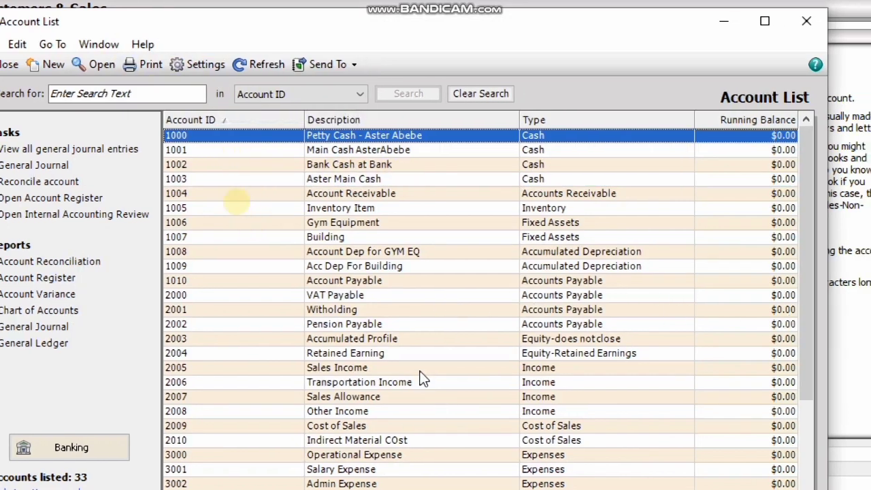
- Mark account 2001 Witholding as Inactive, save it, and close back to the Account List
{"action": "double_click", "coordinate": [347, 311]}
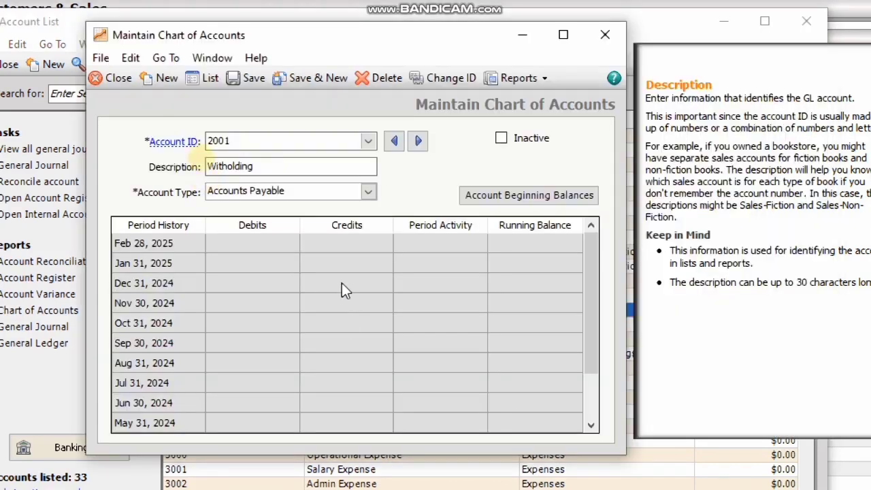
{"action": "left_click", "coordinate": [502, 143]}
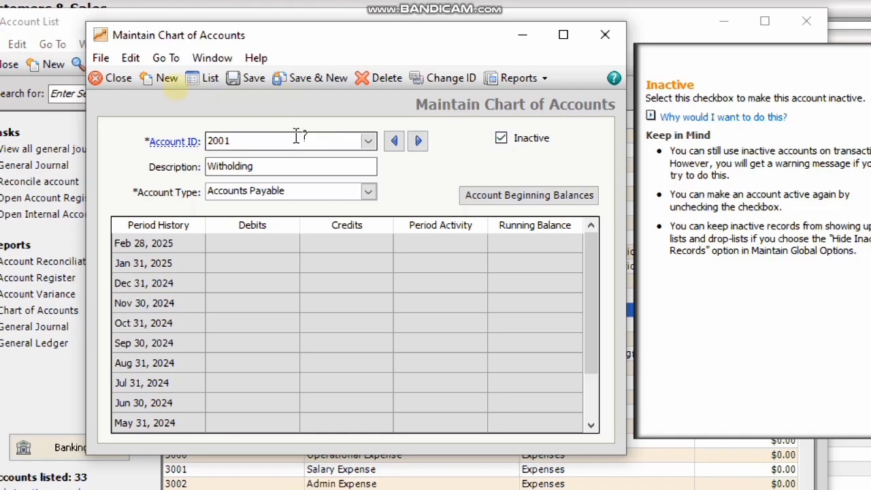
{"action": "left_click", "coordinate": [252, 79]}
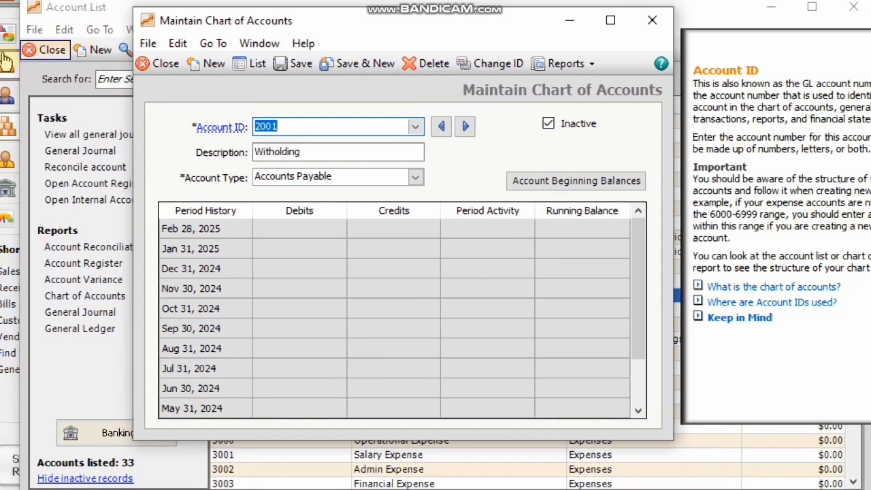
{"action": "left_click", "coordinate": [172, 67]}
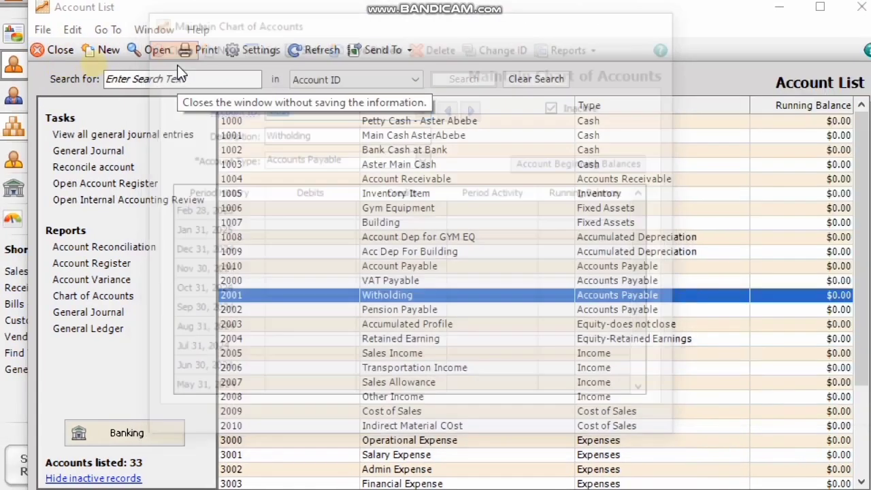
- View the General Ledger Chart of Accounts report showing 2001 Witholding inactive, then close it
{"action": "left_click", "coordinate": [65, 54]}
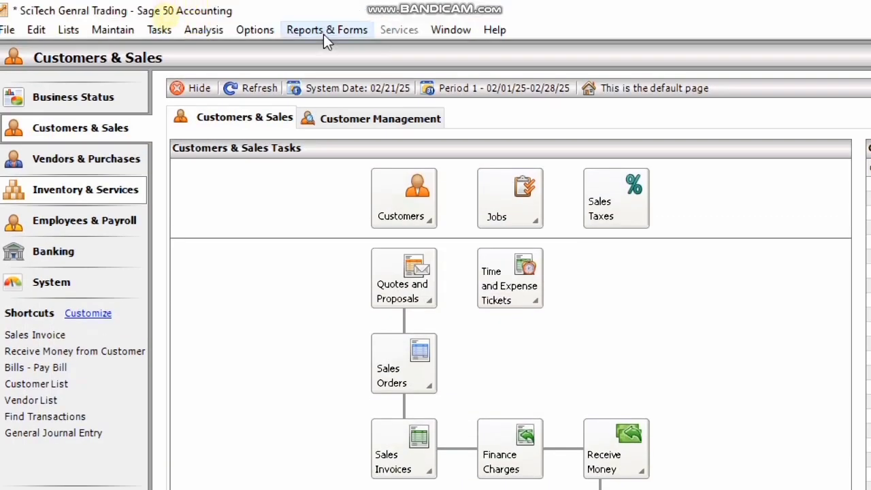
{"action": "left_click", "coordinate": [325, 32]}
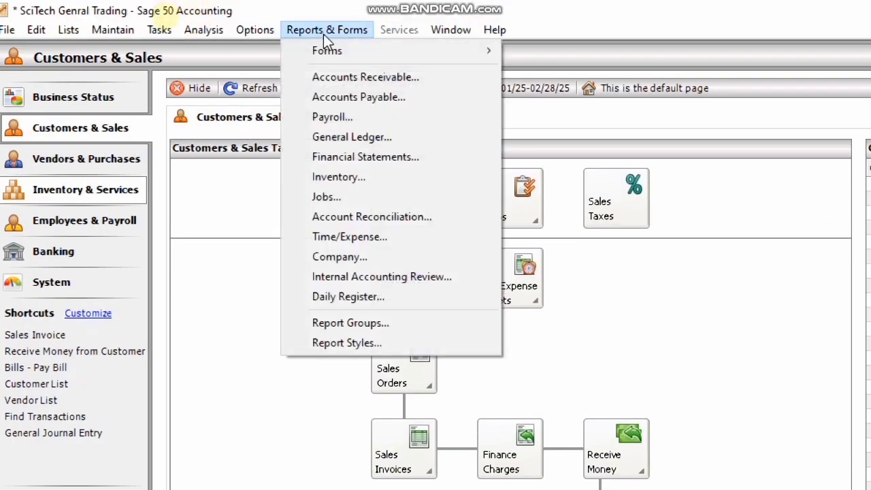
{"action": "left_click", "coordinate": [367, 135]}
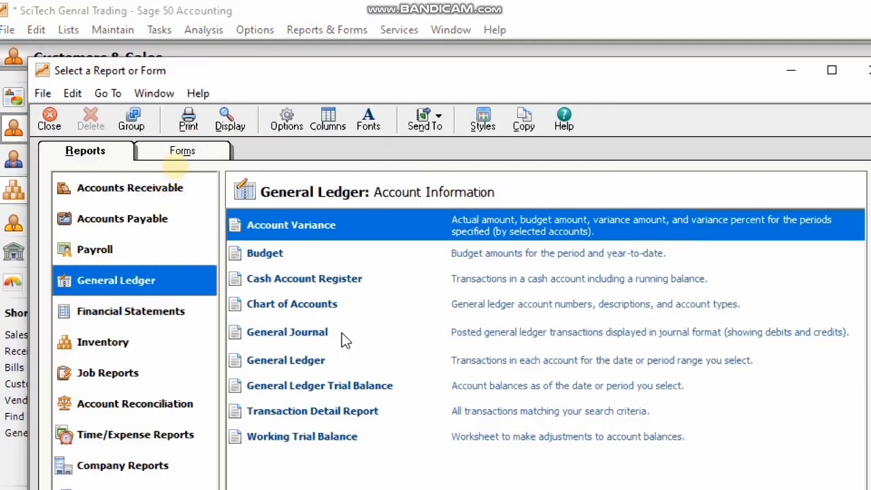
{"action": "double_click", "coordinate": [335, 305]}
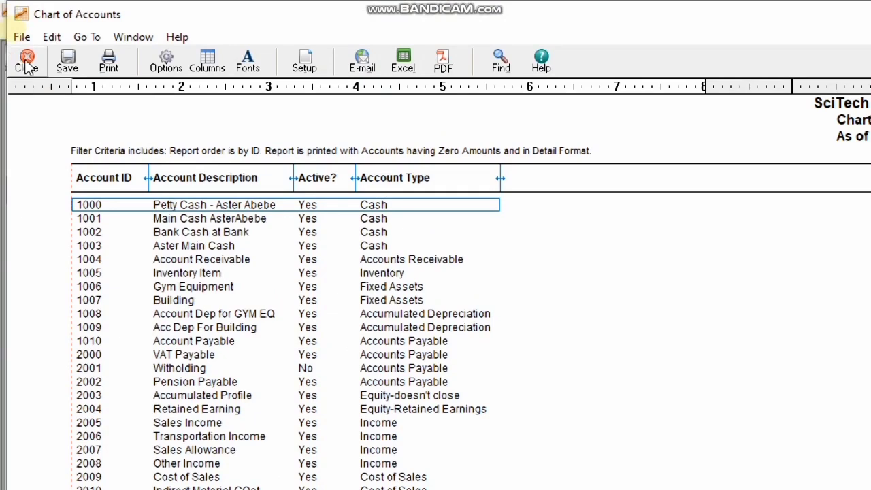
{"action": "left_click", "coordinate": [25, 60]}
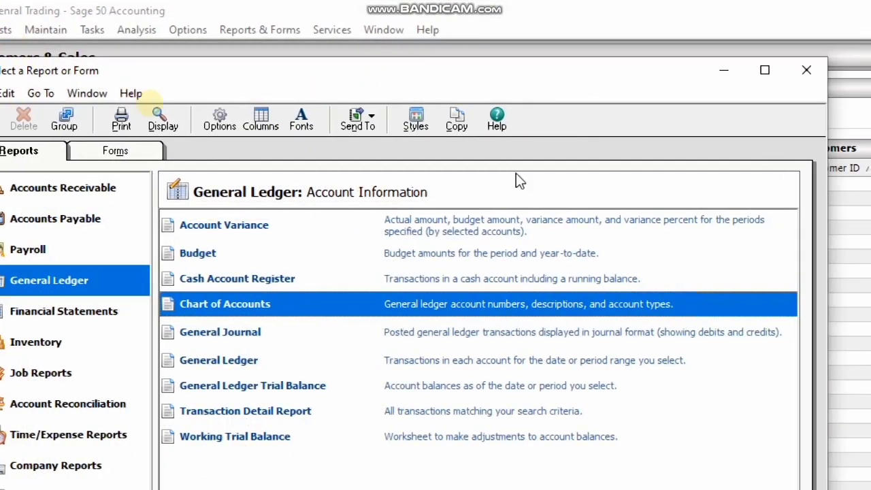
- Close the report selection and open the Maintain Chart of Accounts account list
{"action": "left_click", "coordinate": [58, 120]}
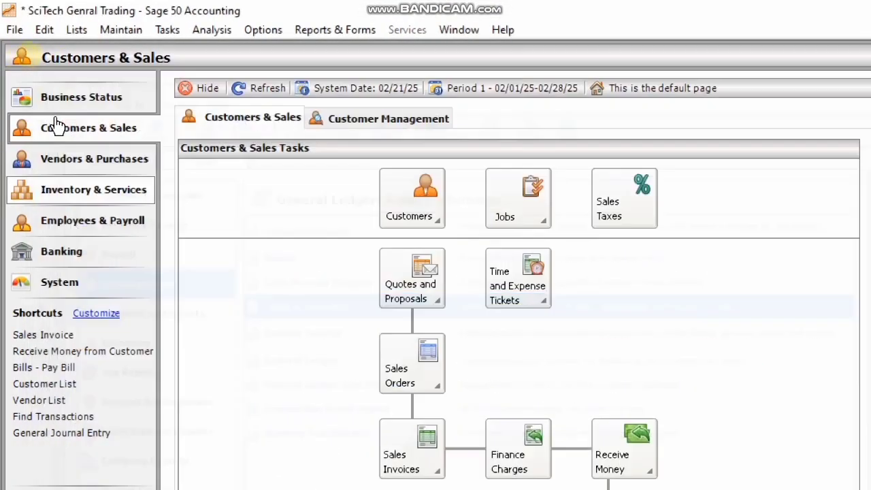
{"action": "left_click", "coordinate": [113, 32]}
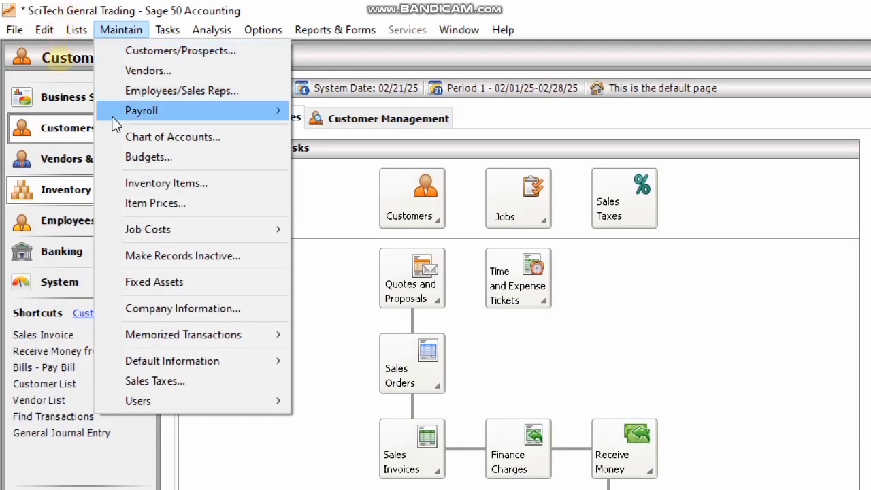
{"action": "left_click", "coordinate": [172, 141]}
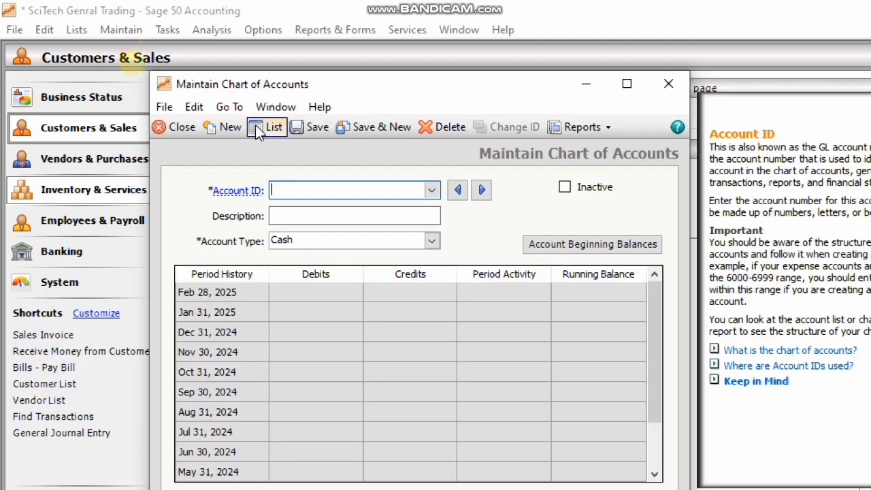
{"action": "left_click", "coordinate": [266, 126]}
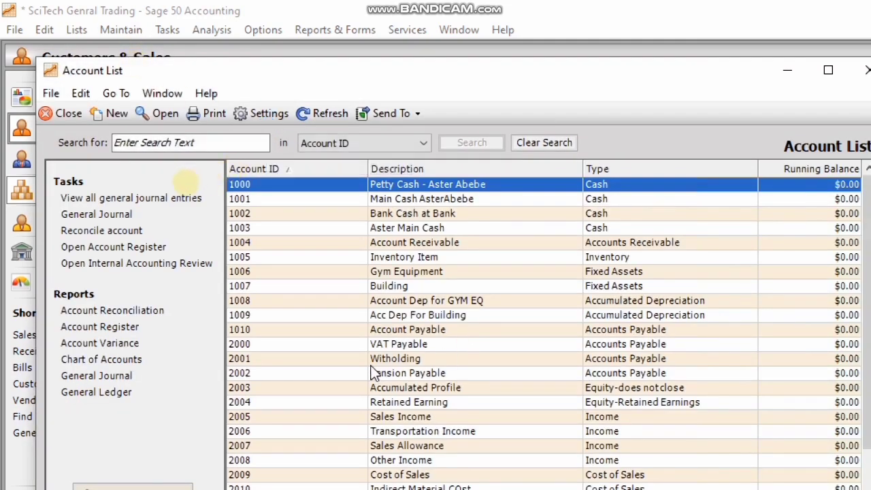
- Make account 2001 Witholding active again and save the record
{"action": "double_click", "coordinate": [414, 361]}
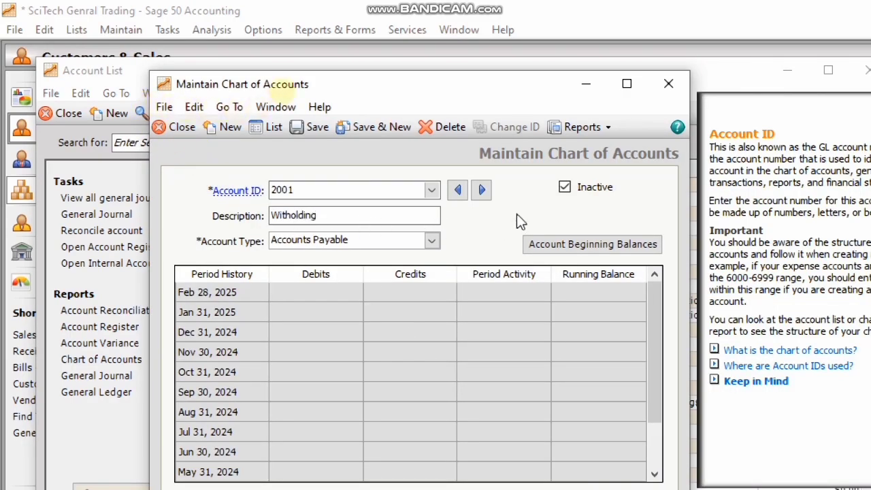
{"action": "left_click", "coordinate": [565, 189]}
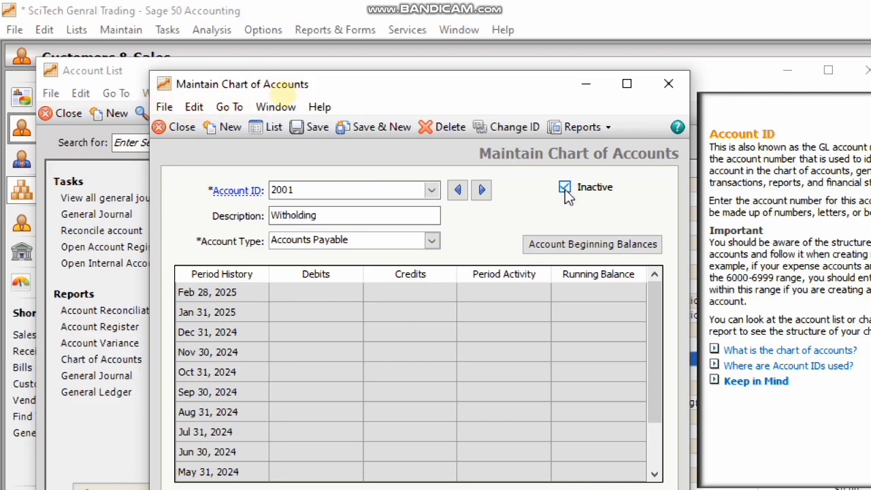
{"action": "left_click", "coordinate": [309, 135]}
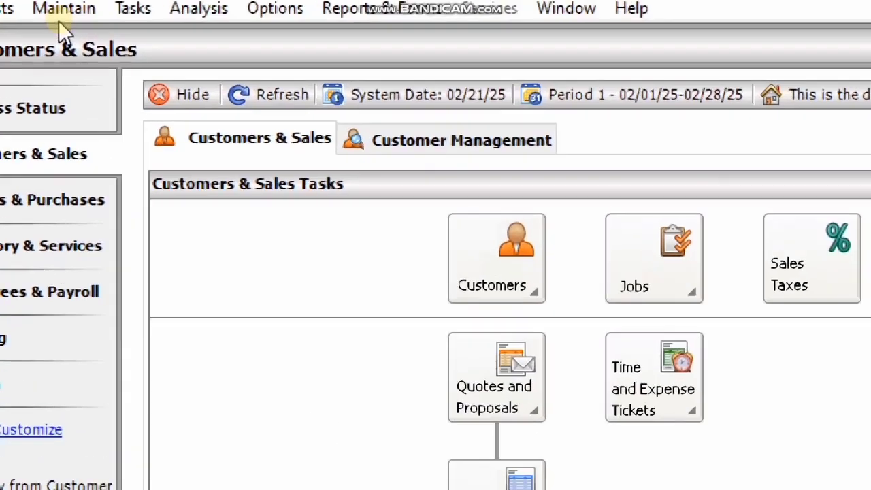
- Open the Maintain Chart of Accounts window with a blank Cash-type account form
{"action": "left_click", "coordinate": [61, 16]}
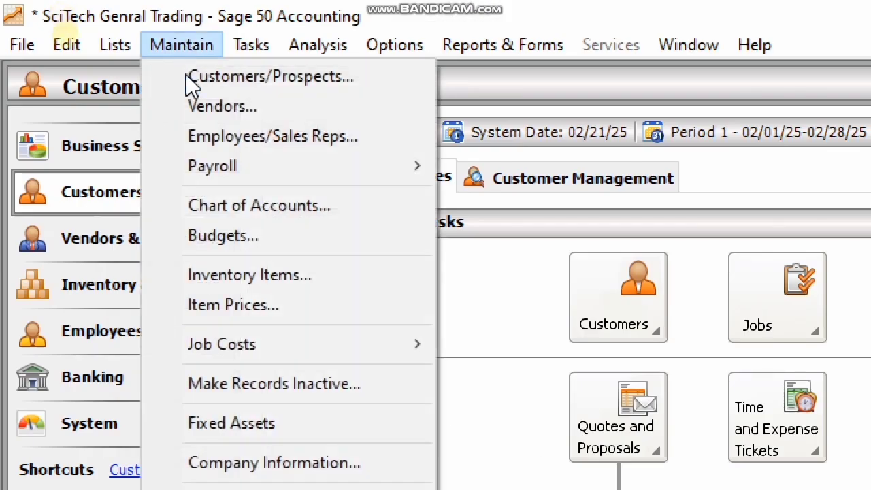
{"action": "left_click", "coordinate": [276, 206]}
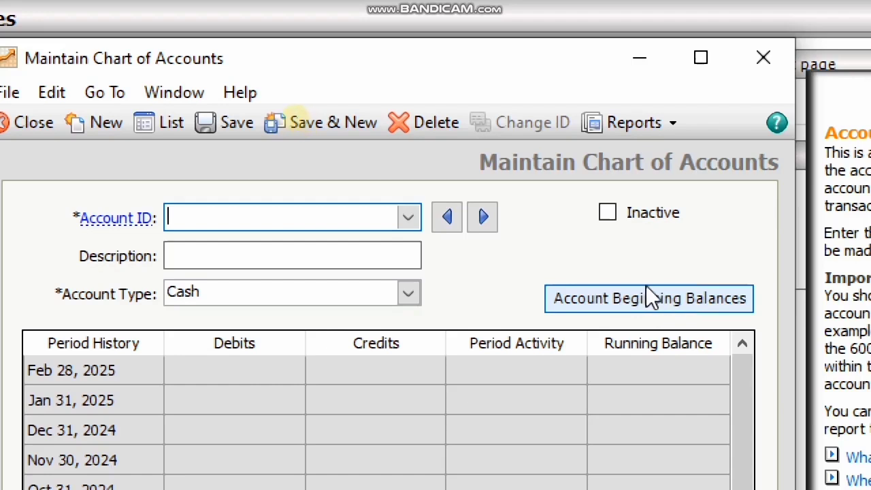
- Start Account Beginning Balances and browse the Select Period list of monthly periods
{"action": "left_click", "coordinate": [631, 294]}
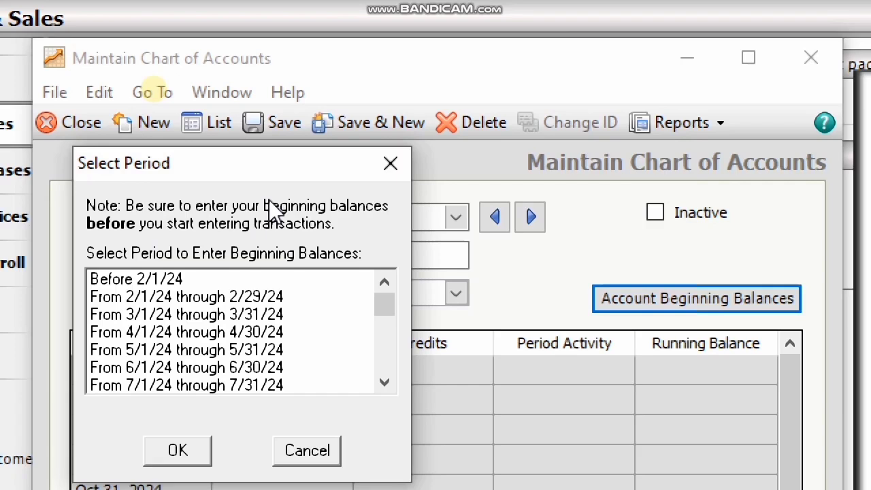
{"action": "left_click", "coordinate": [369, 390]}
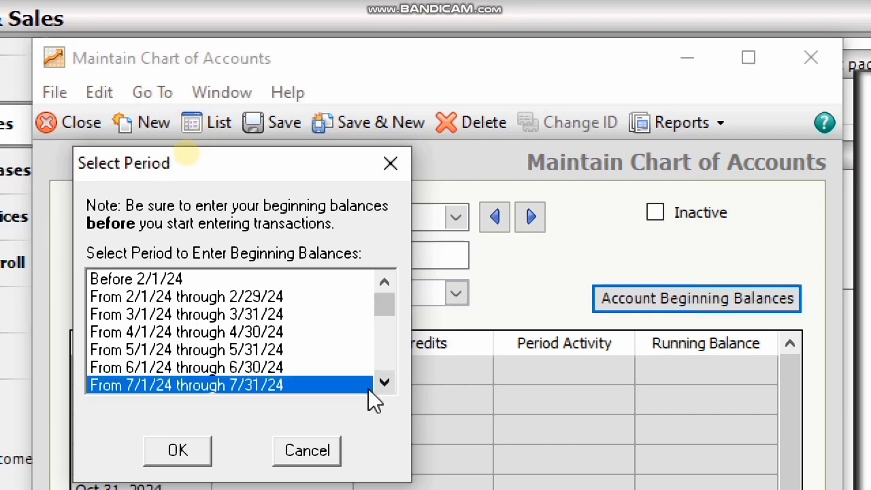
{"action": "left_click", "coordinate": [390, 387]}
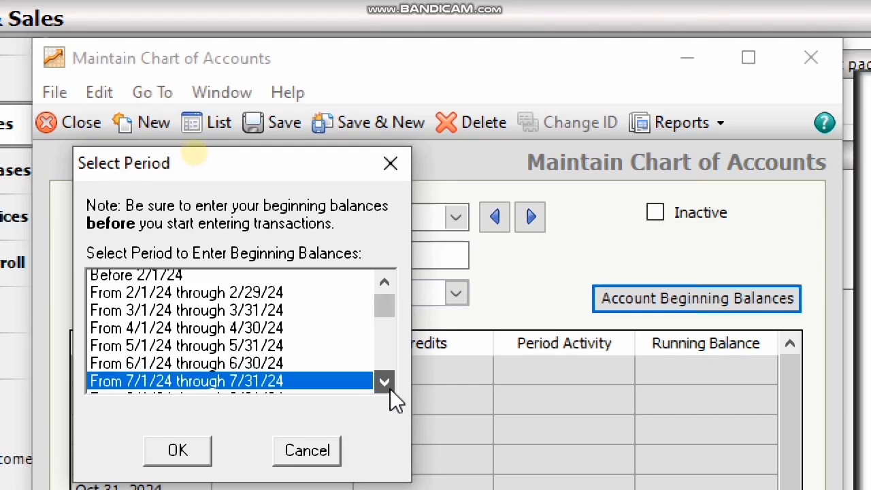
{"action": "left_click", "coordinate": [390, 388]}
{"action": "left_click", "coordinate": [387, 380]}
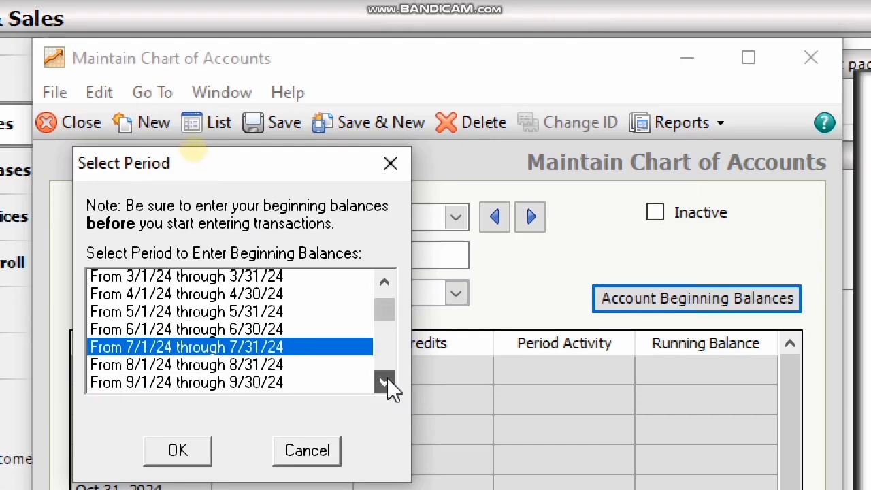
{"action": "left_click", "coordinate": [386, 379]}
{"action": "left_click", "coordinate": [385, 377]}
{"action": "left_click", "coordinate": [387, 373]}
{"action": "left_click", "coordinate": [388, 372]}
{"action": "left_click", "coordinate": [388, 374]}
{"action": "left_click", "coordinate": [389, 378]}
{"action": "left_click", "coordinate": [388, 378]}
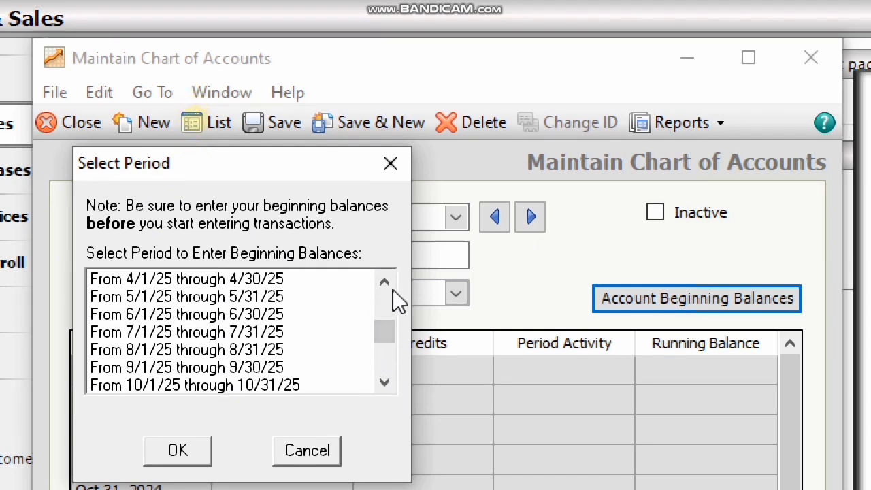
{"action": "left_click", "coordinate": [378, 274]}
{"action": "left_click", "coordinate": [378, 273]}
{"action": "left_click", "coordinate": [379, 272]}
{"action": "left_click", "coordinate": [378, 273]}
{"action": "left_click", "coordinate": [379, 272]}
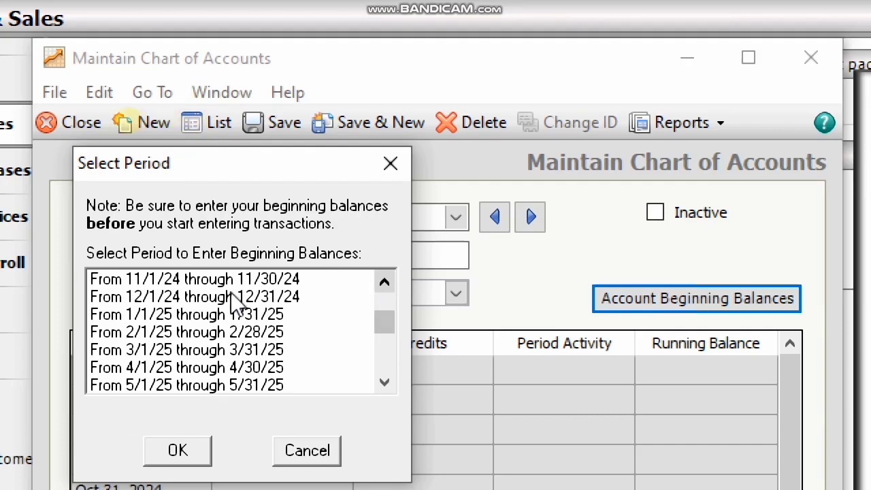
- Select the period From 2/1/25 through 2/28/25 and confirm it
{"action": "left_click", "coordinate": [194, 320]}
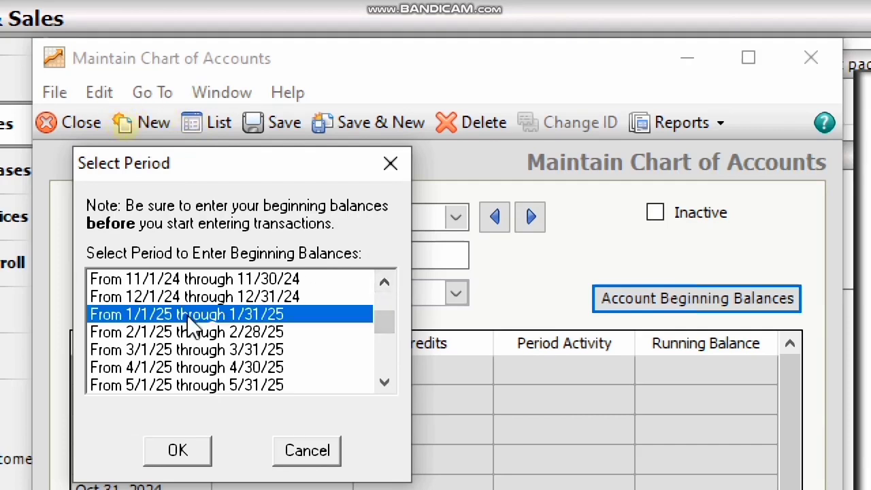
{"action": "left_click", "coordinate": [237, 331]}
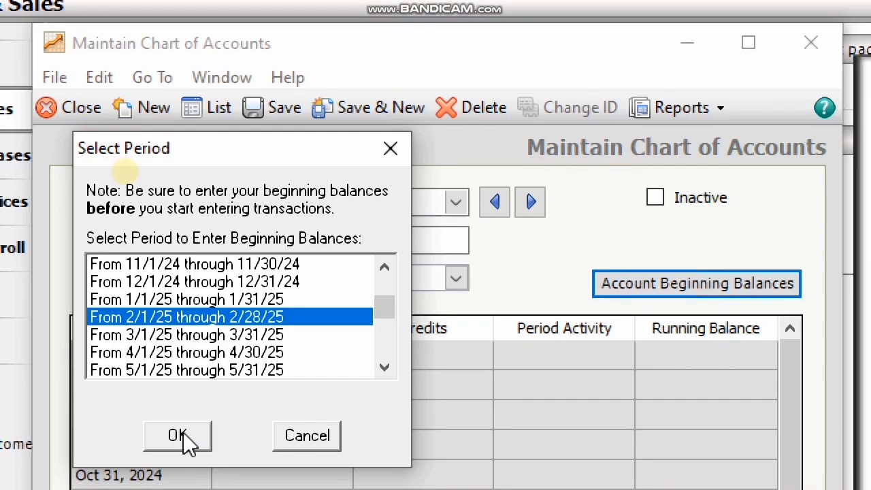
{"action": "left_click", "coordinate": [178, 436]}
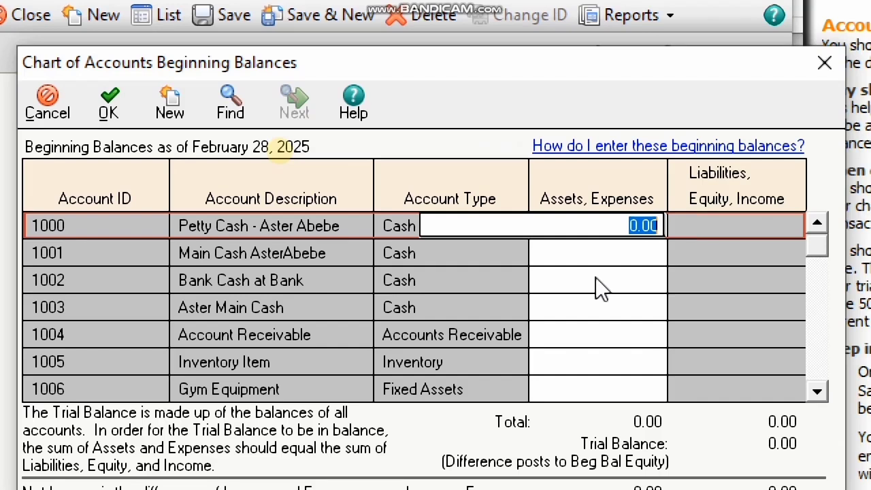
- Zoom in and set the Petty Cash beginning balance to 2,750.00
{"action": "key", "text": "super+Escape"}
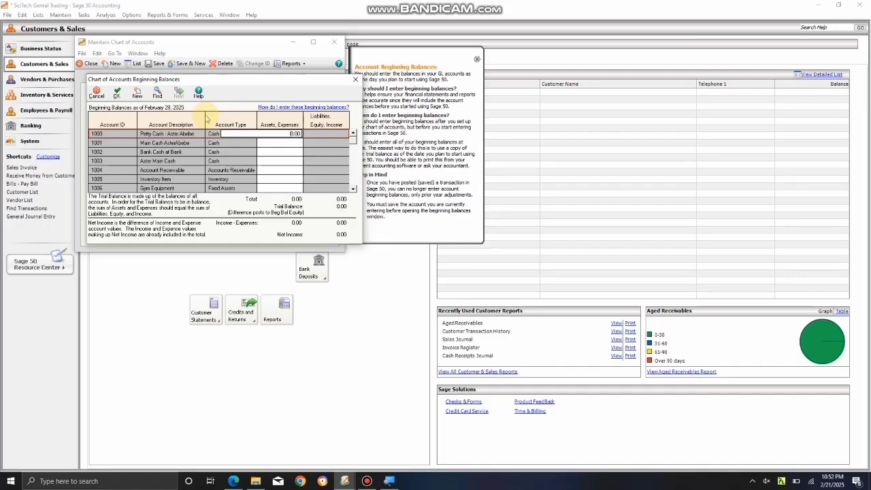
{"action": "key", "text": "super+plus"}
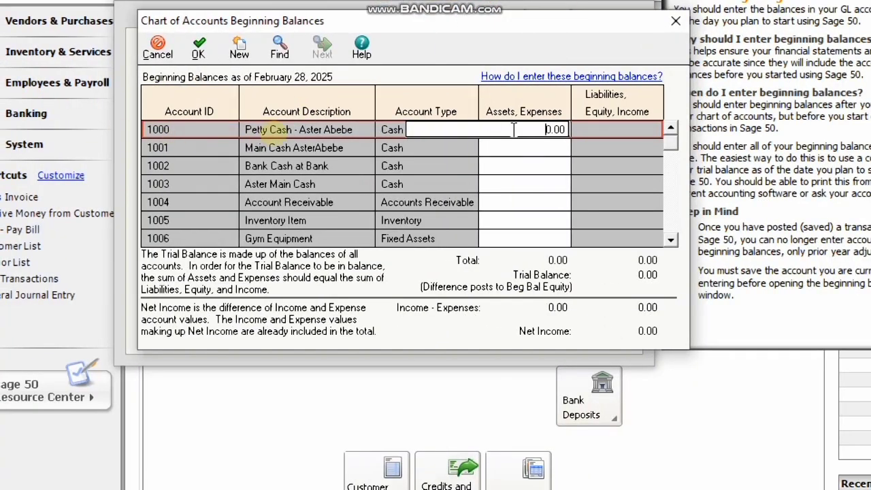
{"action": "key", "text": "super+plus"}
{"action": "double_click", "coordinate": [558, 140]}
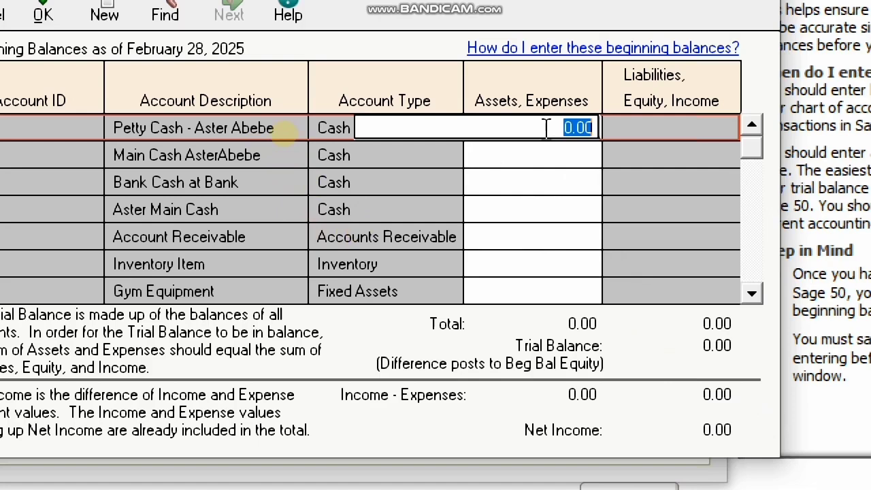
{"action": "type", "text": "27"}
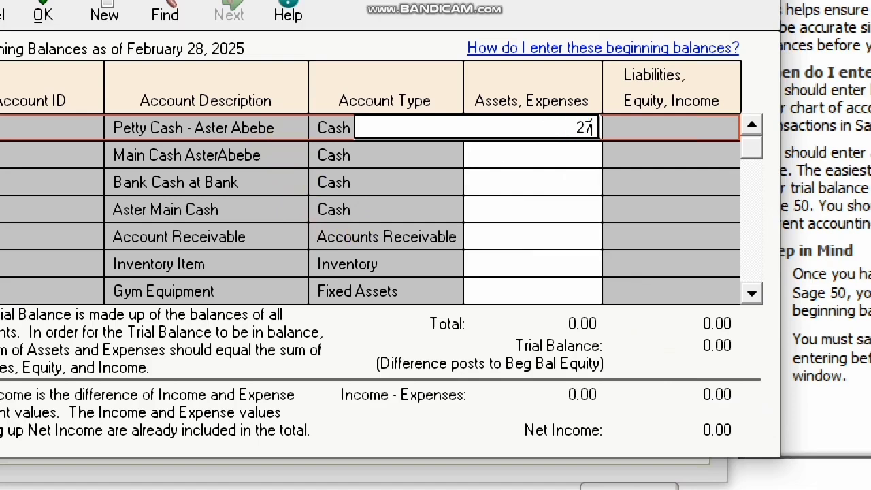
{"action": "type", "text": "50"}
{"action": "key", "text": "Return"}
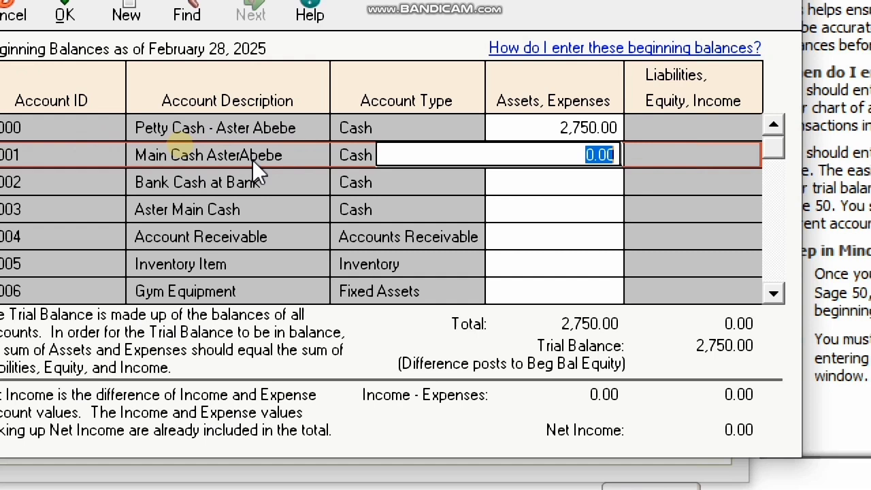
- Enter 4,575.00 for Bank Cash at Bank and 6,785,924.75 for Account Receivable
{"action": "left_click", "coordinate": [538, 181]}
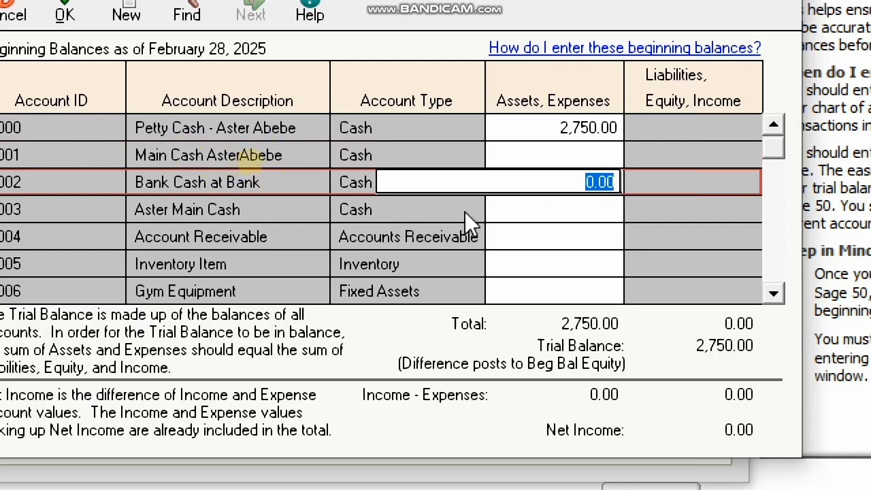
{"action": "type", "text": "4,575"}
{"action": "left_click", "coordinate": [521, 210]}
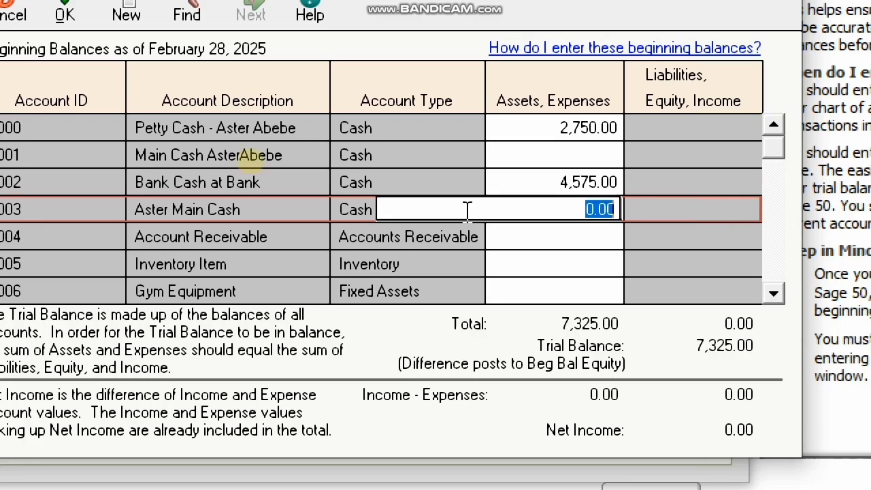
{"action": "key", "text": "Return"}
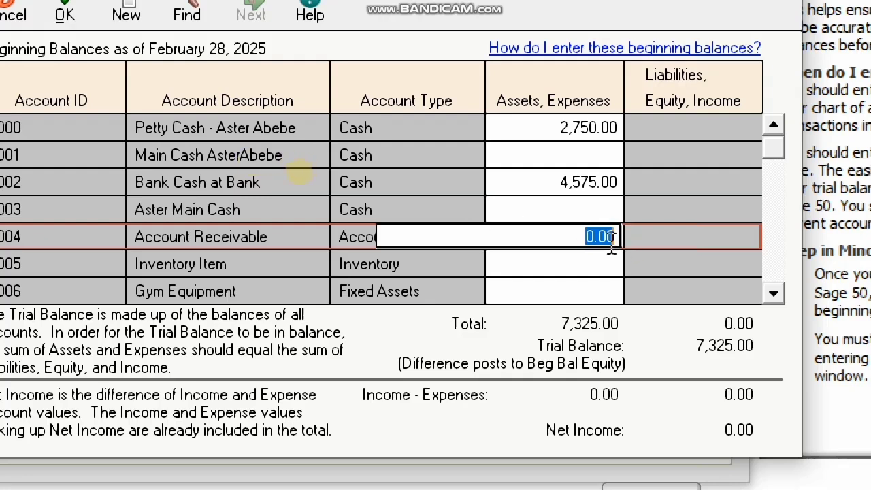
{"action": "type", "text": "6785924"}
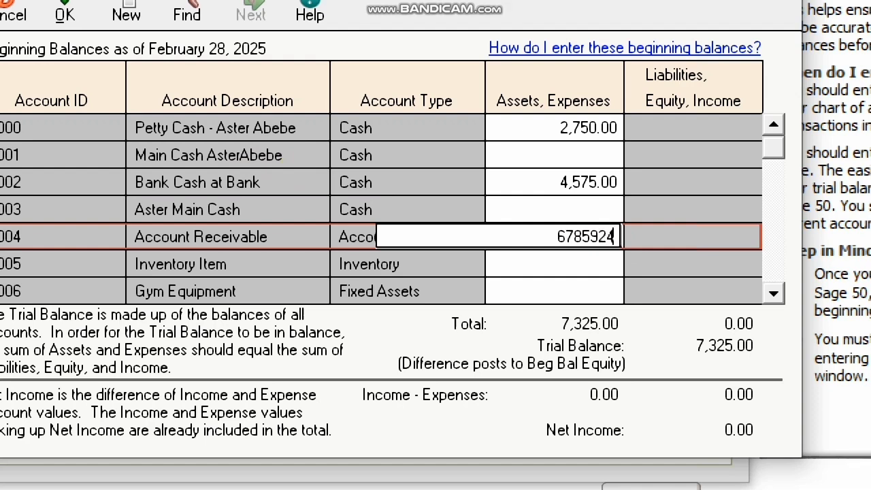
{"action": "type", "text": "."}
{"action": "type", "text": ".75"}
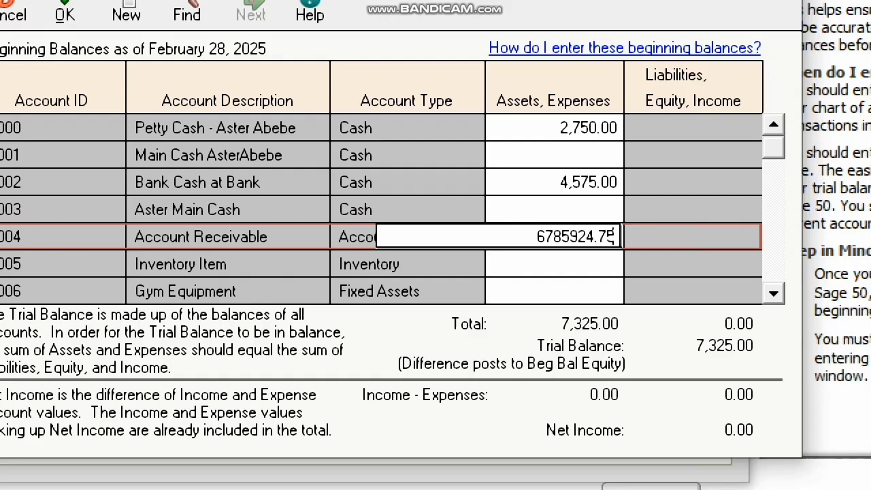
{"action": "key", "text": "Return"}
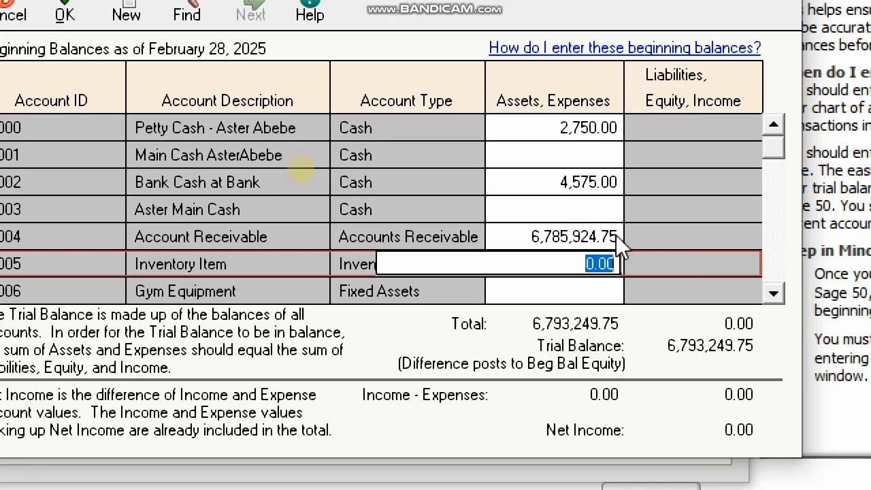
- Enter 28,000 for Inventory Item and 41,000 for Gym Equipment
{"action": "left_click", "coordinate": [772, 294]}
{"action": "left_click", "coordinate": [772, 294]}
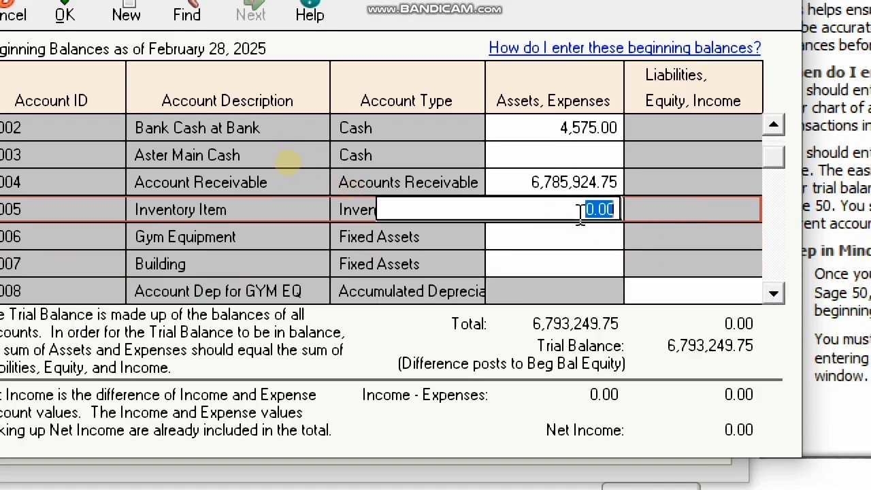
{"action": "type", "text": "28,00"}
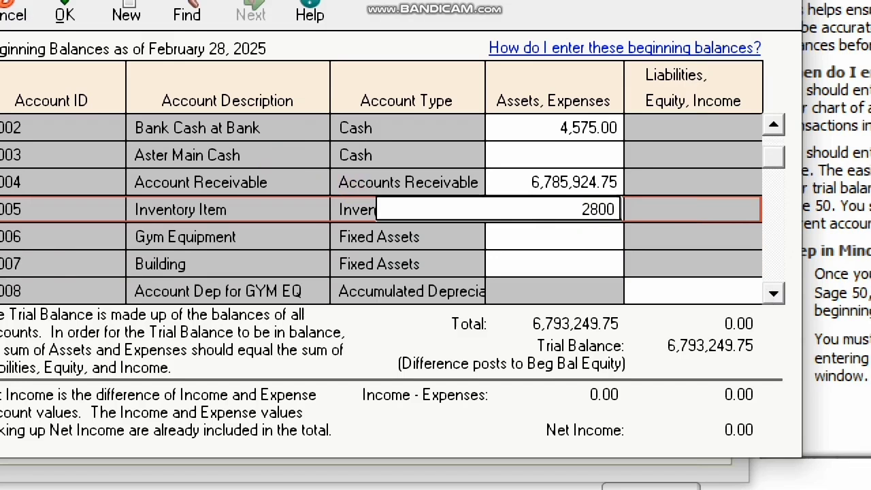
{"action": "type", "text": "0"}
{"action": "key", "text": "Return"}
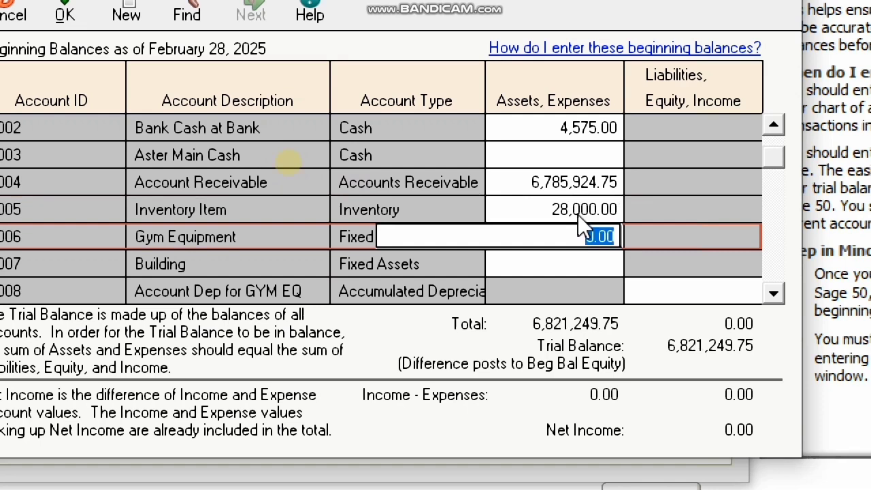
{"action": "type", "text": "41000"}
{"action": "key", "text": "Return"}
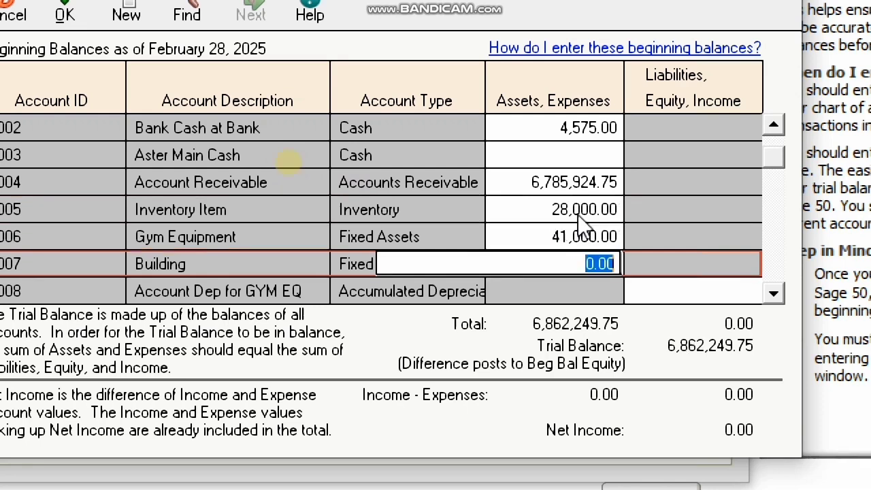
- Set Building to 2,000,000, correcting a mistyped amount, and Aster Main Cash to 3,000,000
{"action": "type", "text": "2000"}
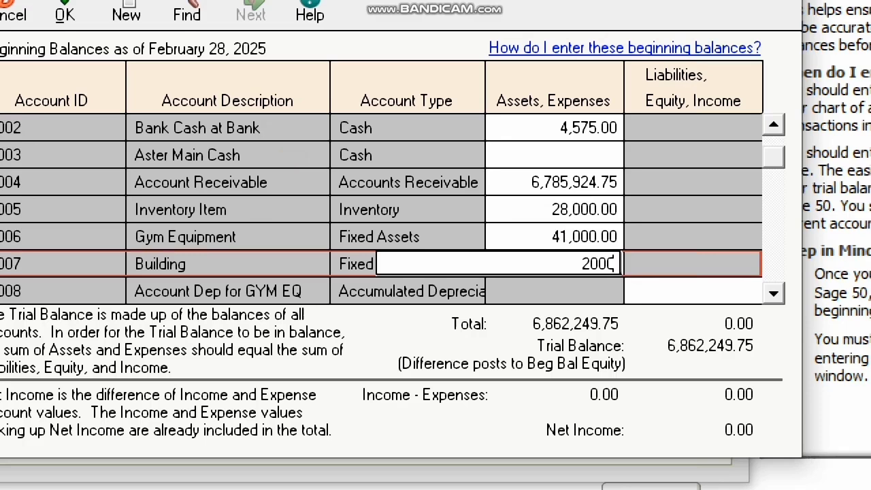
{"action": "type", "text": "0000"}
{"action": "key", "text": "Up"}
{"action": "key", "text": "Down"}
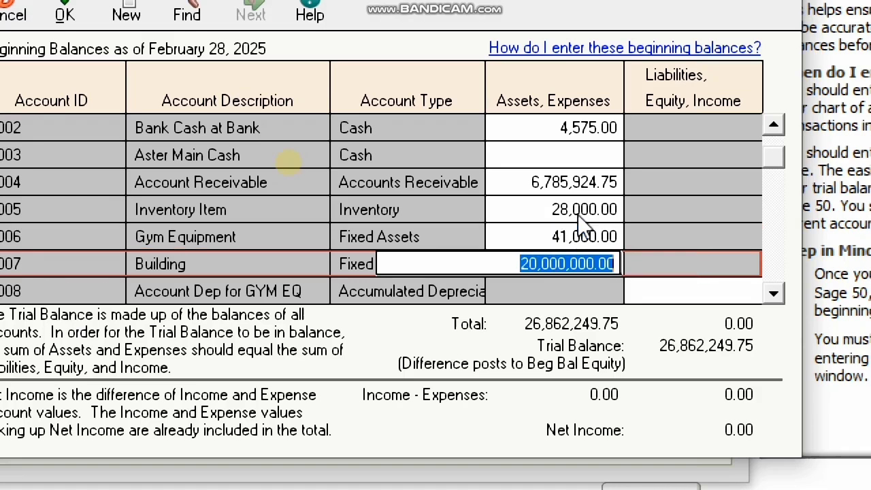
{"action": "type", "text": "2000000"}
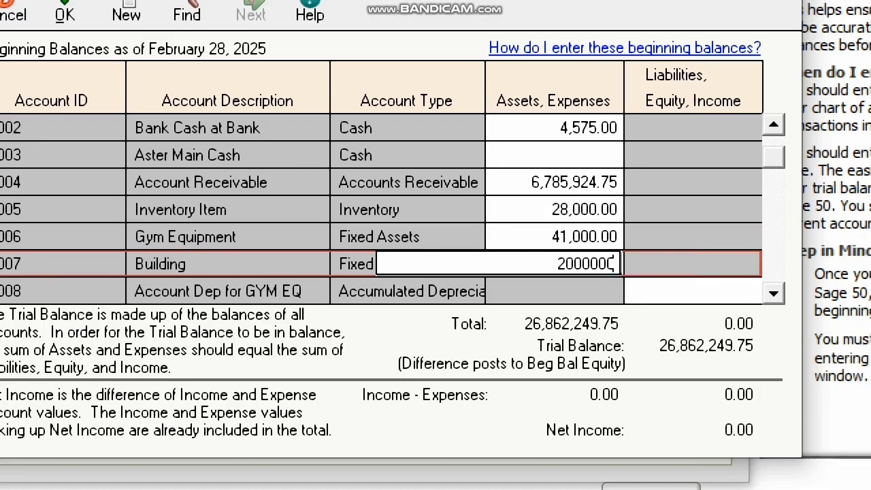
{"action": "key", "text": "Up"}
{"action": "key", "text": "Up"}
{"action": "key", "text": "Up"}
{"action": "key", "text": "Up"}
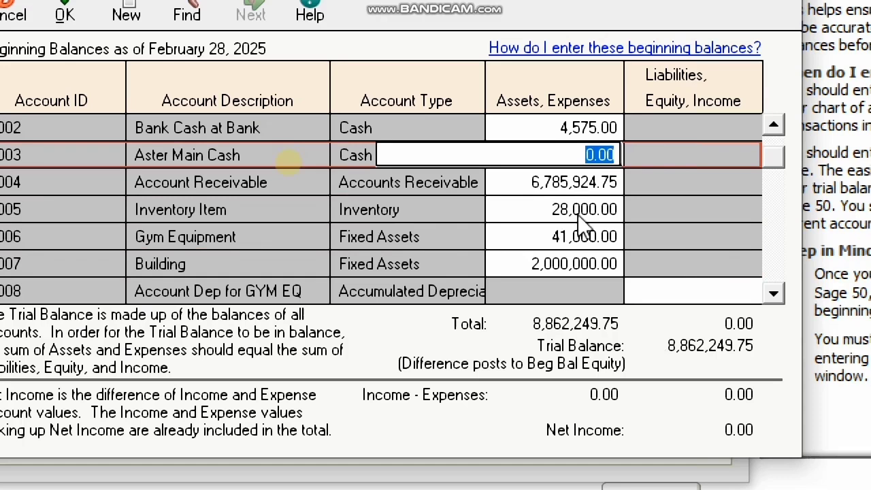
{"action": "type", "text": "3"}
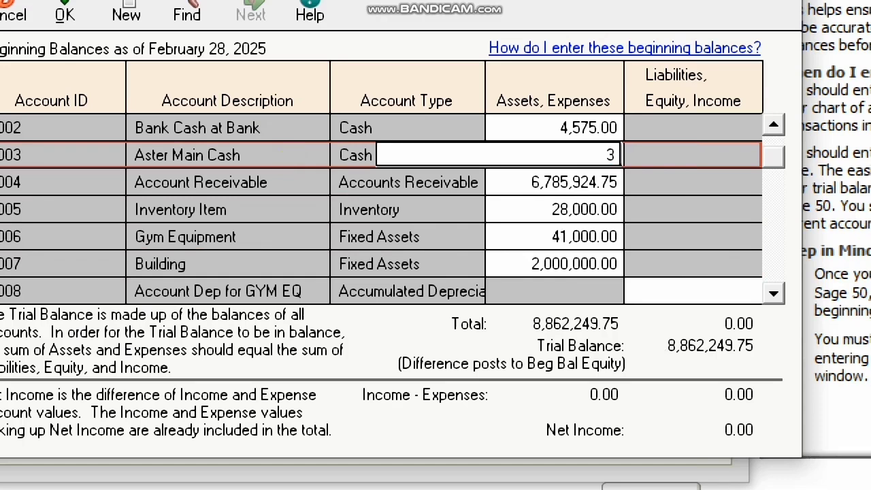
{"action": "type", "text": ",000,"}
{"action": "type", "text": "000000"}
{"action": "key", "text": "Return"}
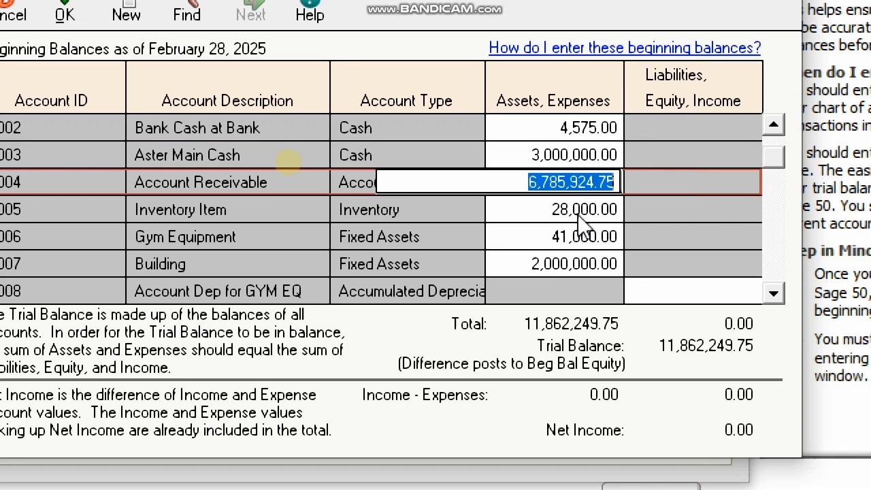
- Enter 100,000 each for Account Dep for GYM EQ and Acc Dep For Building
{"action": "left_click_drag", "start_coordinate": [760, 290], "coordinate": [760, 287]}
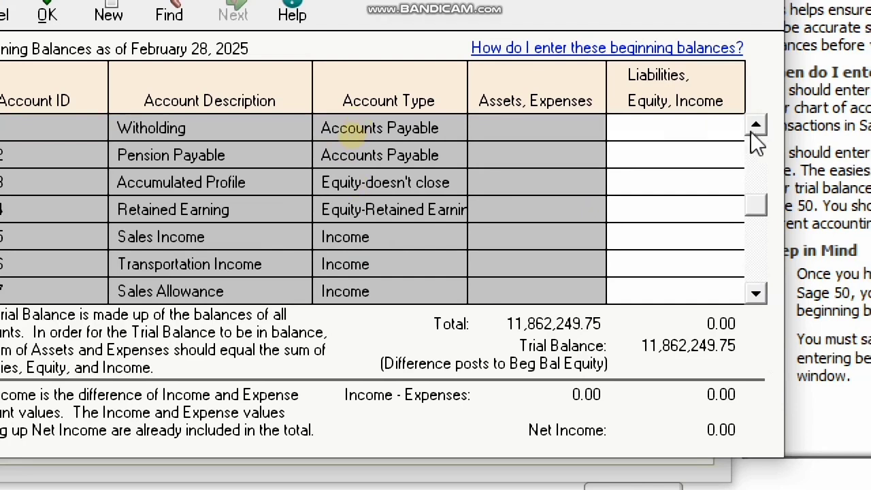
{"action": "left_click", "coordinate": [750, 131]}
{"action": "left_click", "coordinate": [750, 132]}
{"action": "left_click", "coordinate": [746, 137]}
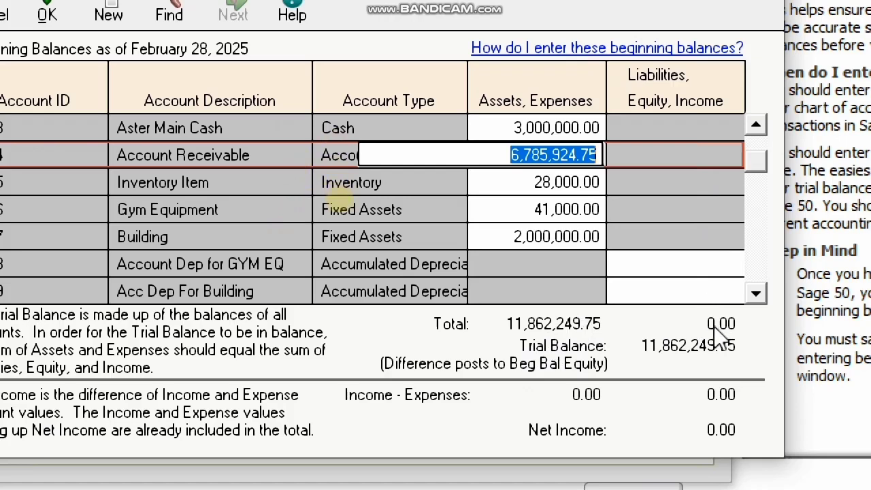
{"action": "left_click", "coordinate": [688, 267]}
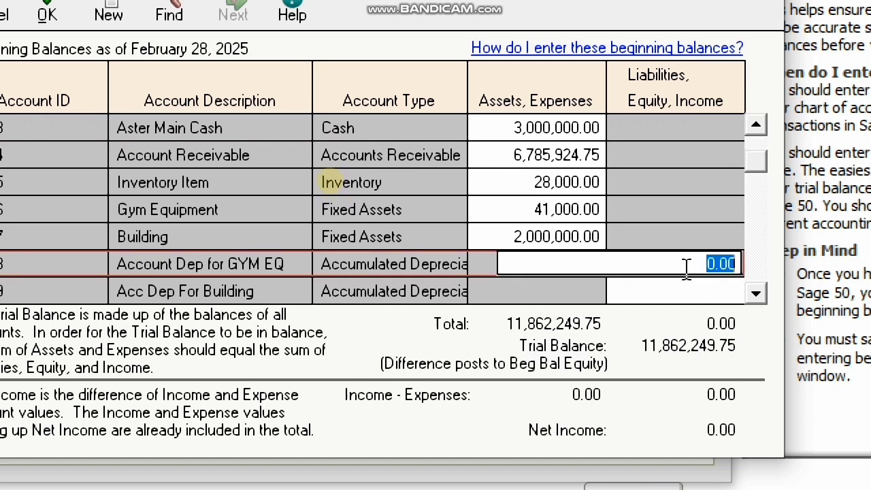
{"action": "type", "text": "1000"}
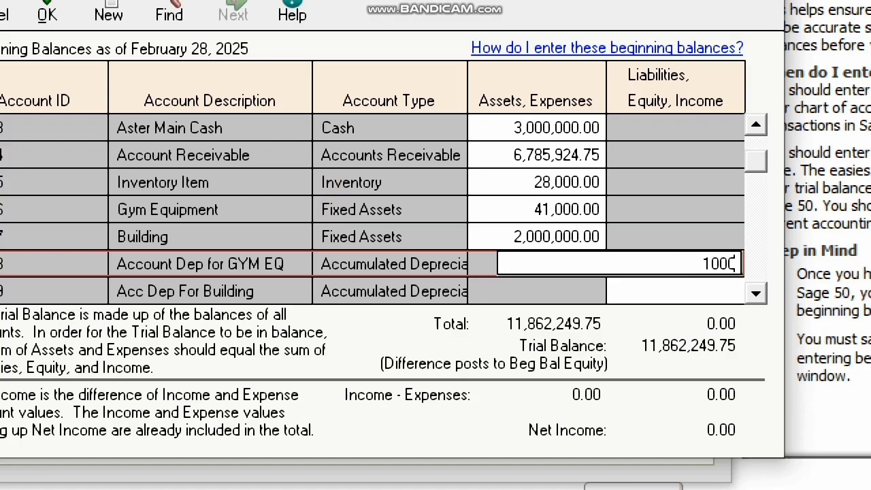
{"action": "type", "text": "00"}
{"action": "key", "text": "Return"}
{"action": "type", "text": "10"}
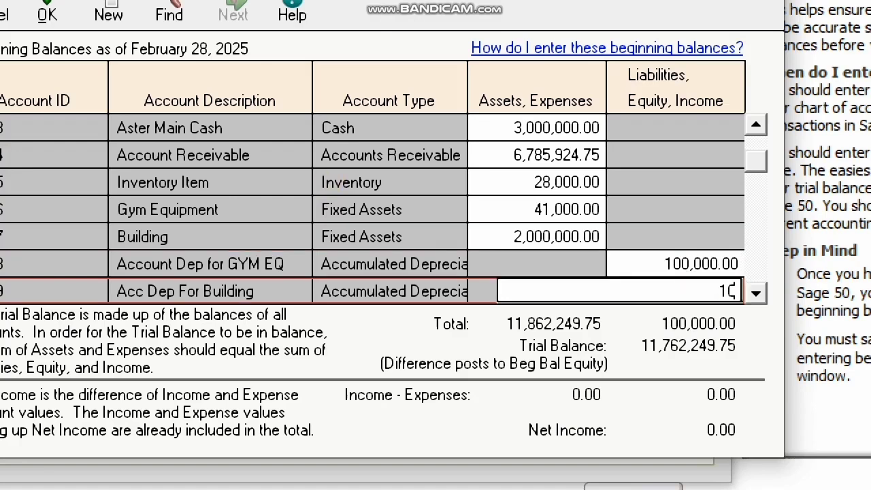
{"action": "type", "text": "0000"}
{"action": "key", "text": "Return"}
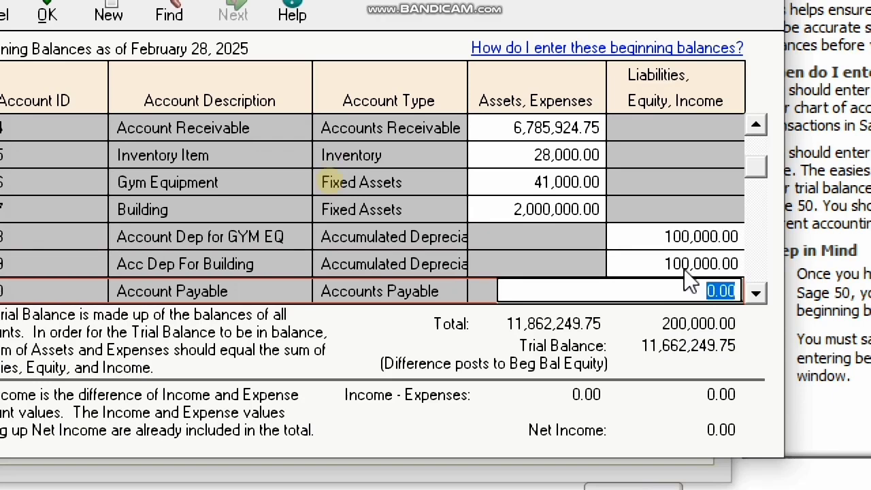
- Enter payables: 3,685 Account Payable, 3,200 VAT, 15,310.06 Witholding, 11,640,054.69 Pension Payable
{"action": "type", "text": "3,6"}
{"action": "type", "text": "85"}
{"action": "key", "text": "Return"}
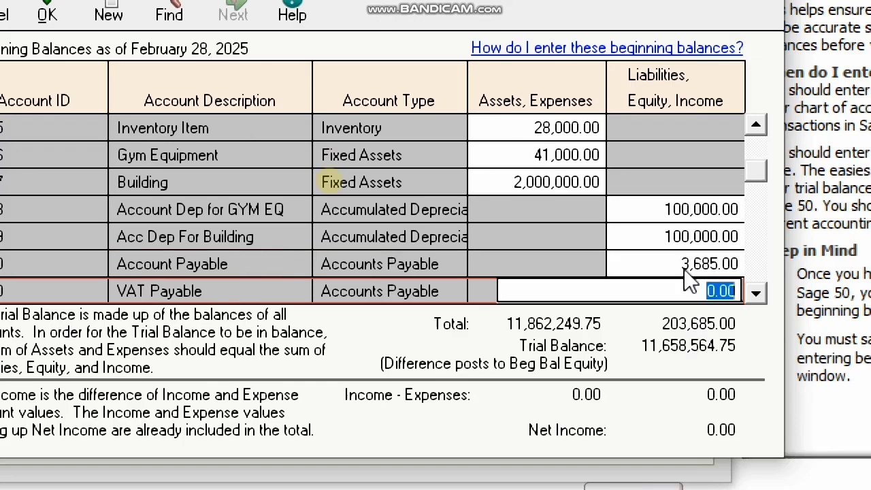
{"action": "type", "text": "3200"}
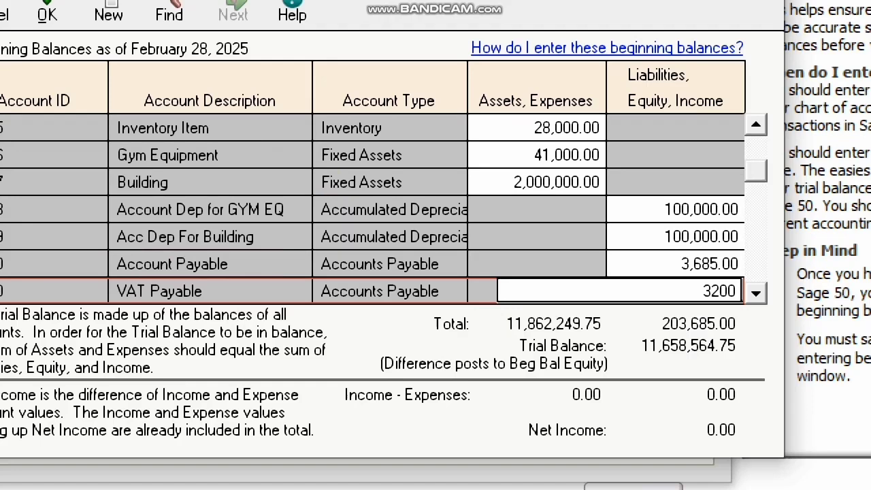
{"action": "key", "text": "Return"}
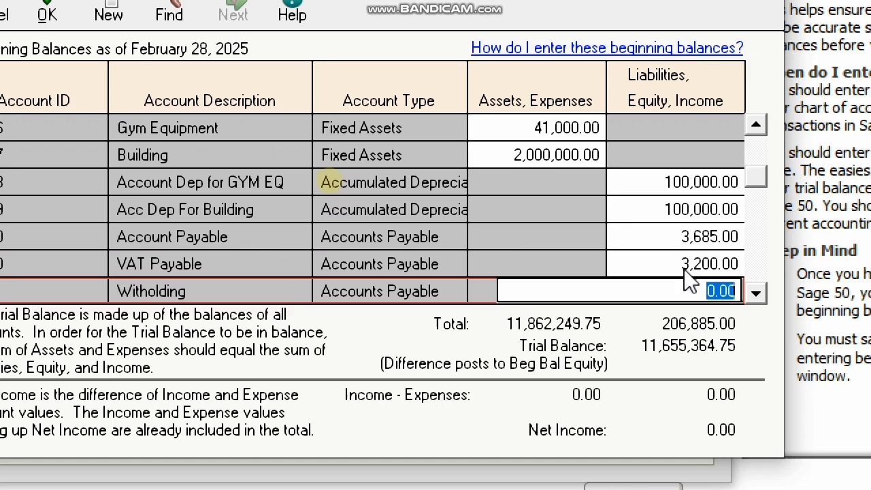
{"action": "type", "text": "15"}
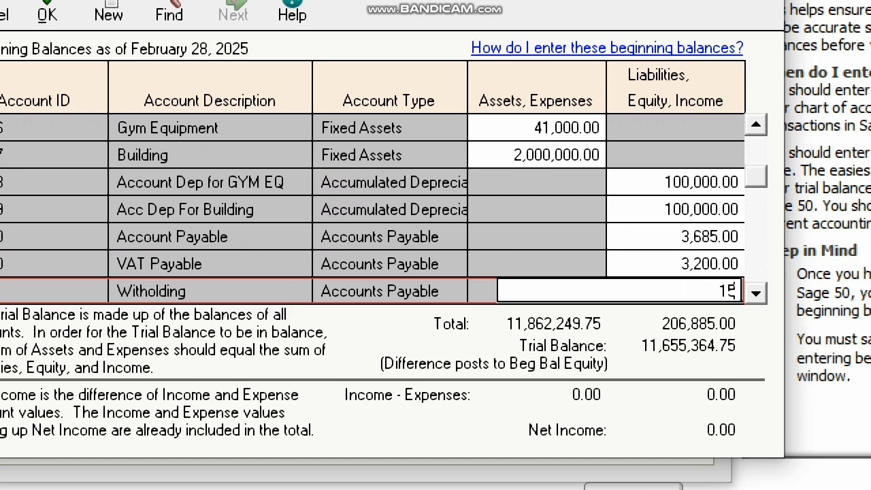
{"action": "type", "text": ",310.06"}
{"action": "key", "text": "Return"}
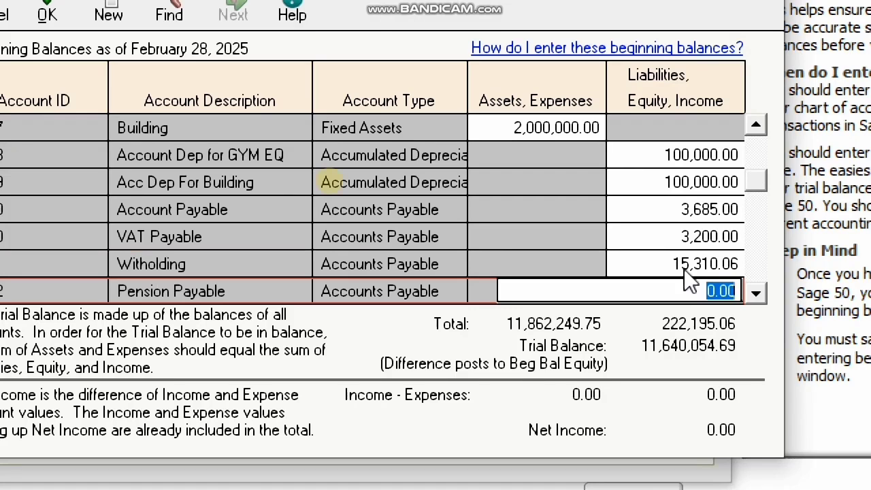
{"action": "type", "text": "11640"}
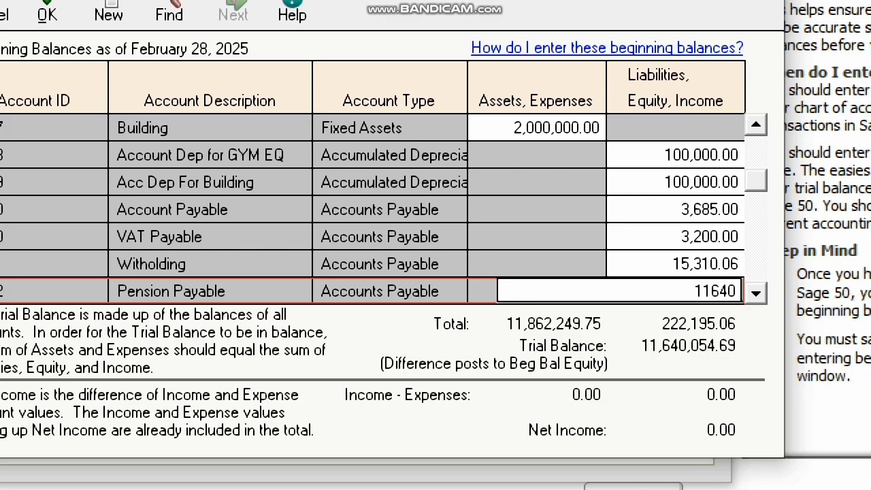
{"action": "type", "text": "054.69"}
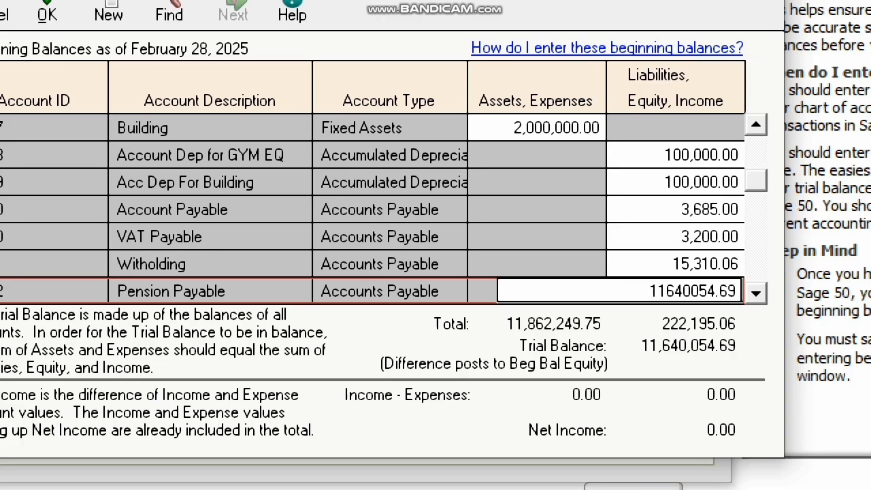
{"action": "key", "text": "Return"}
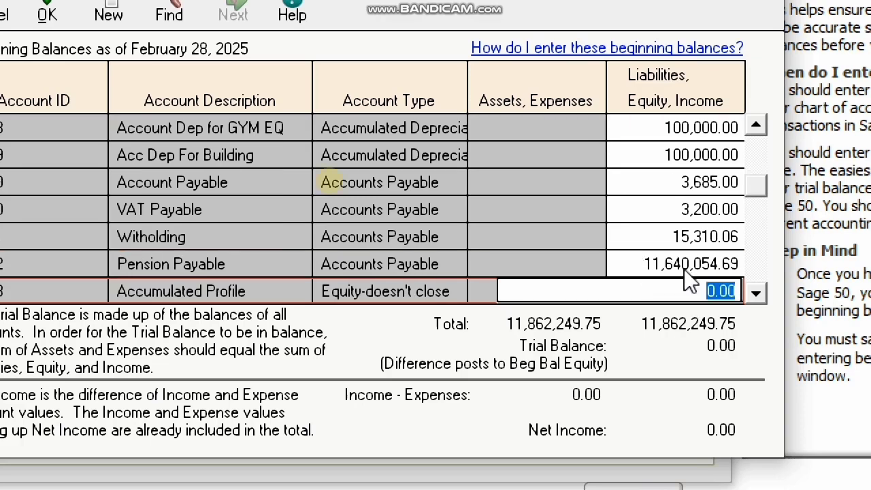
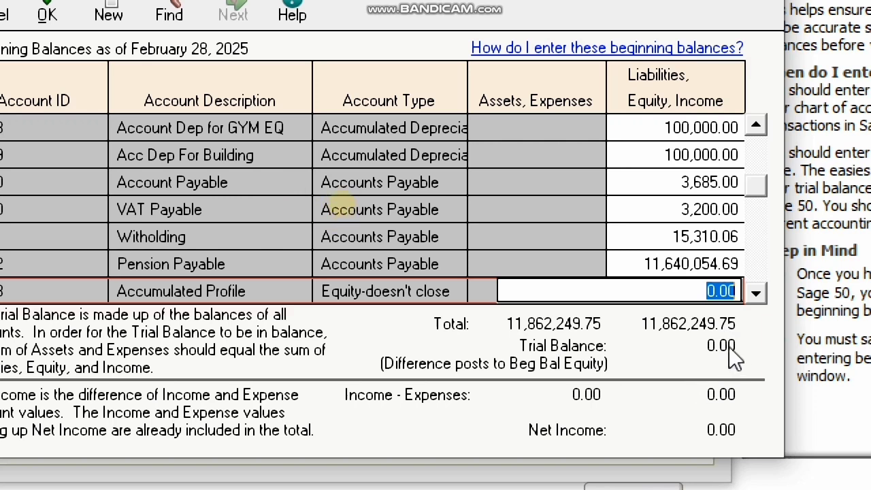
- Try 3,000 for VAT Payable, then restore it to 3,200
{"action": "left_click", "coordinate": [702, 215]}
{"action": "type", "text": "3000"}
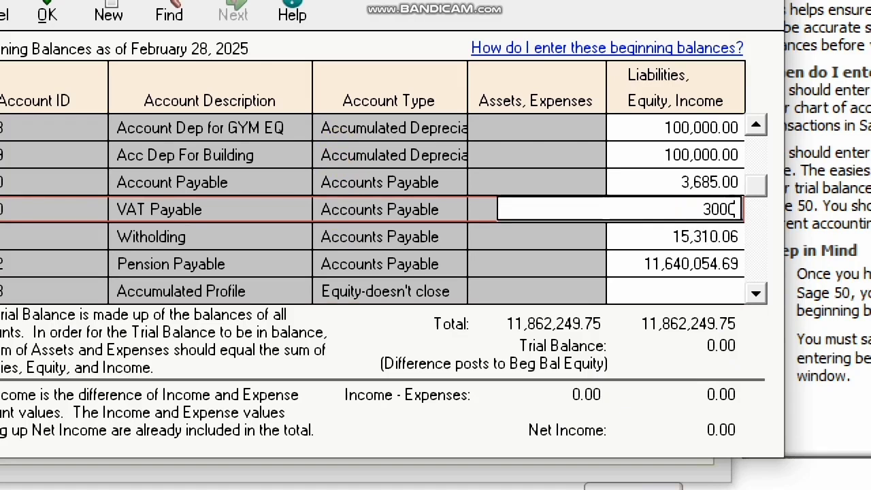
{"action": "key", "text": "Return"}
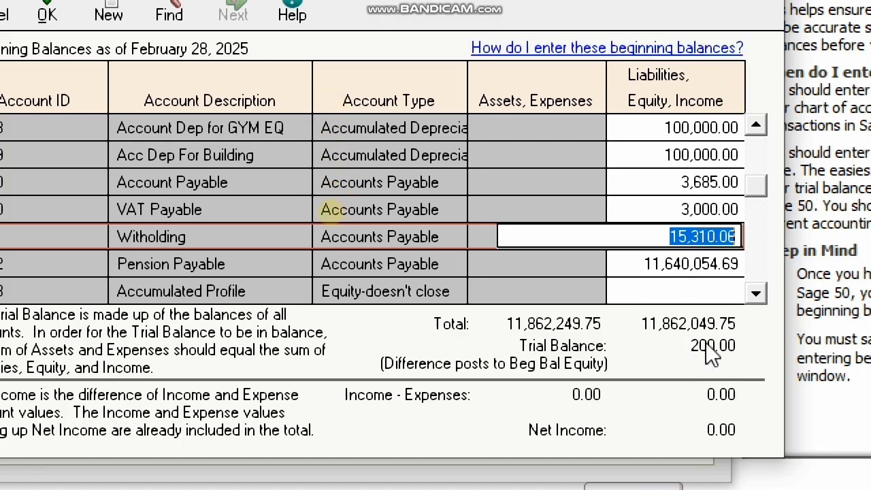
{"action": "left_click", "coordinate": [708, 207]}
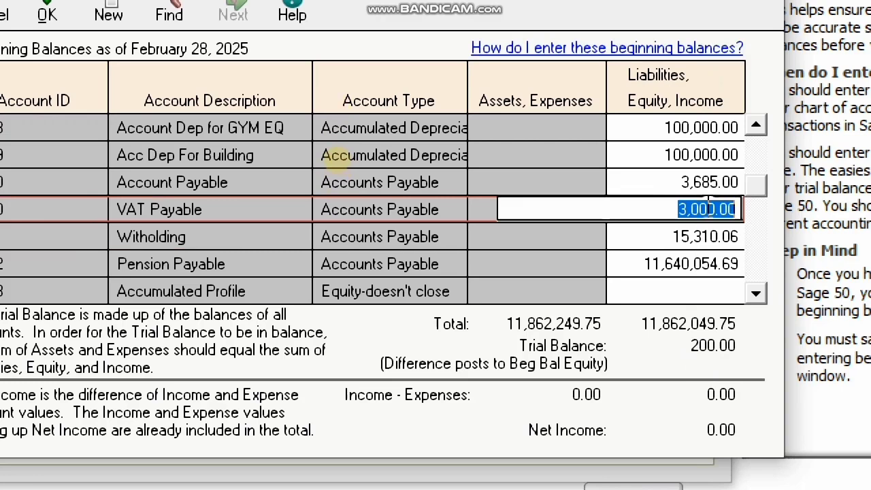
{"action": "type", "text": "3200"}
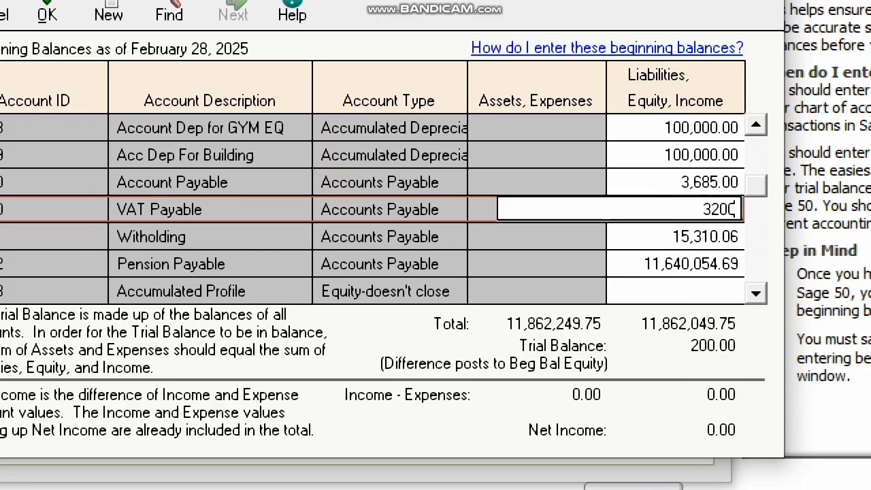
{"action": "key", "text": "Return"}
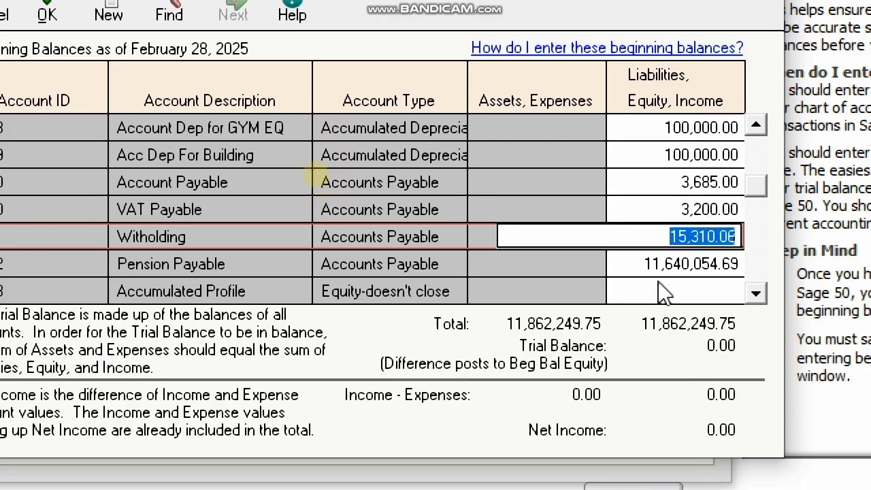
- Try 40,000 for Gym Equipment, then restore it to 41,000
{"action": "left_click", "coordinate": [756, 126]}
{"action": "left_click", "coordinate": [756, 125]}
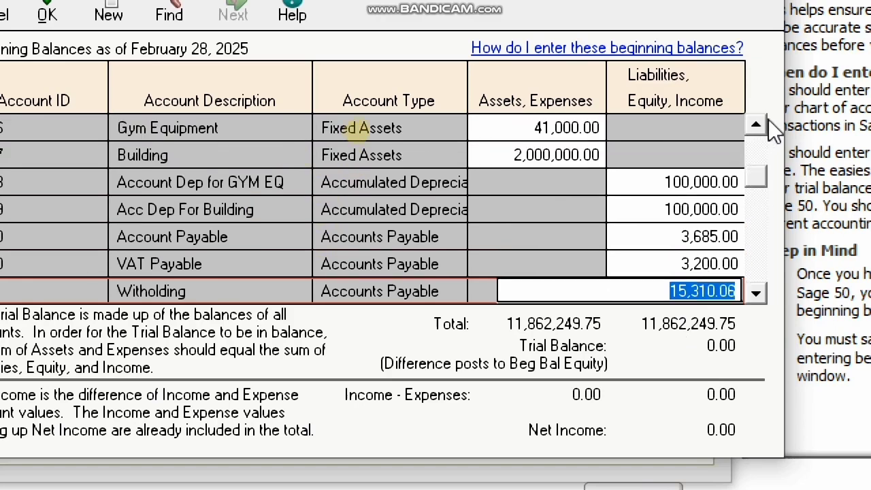
{"action": "left_click", "coordinate": [538, 128]}
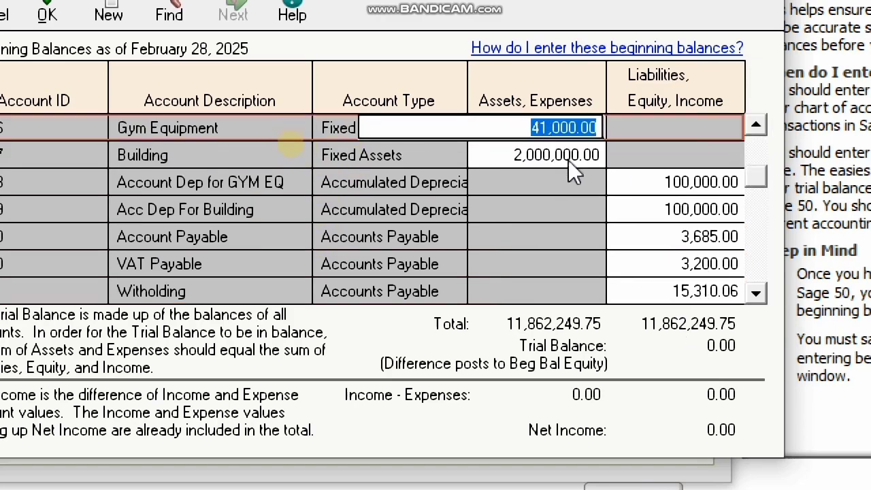
{"action": "type", "text": "40,000"}
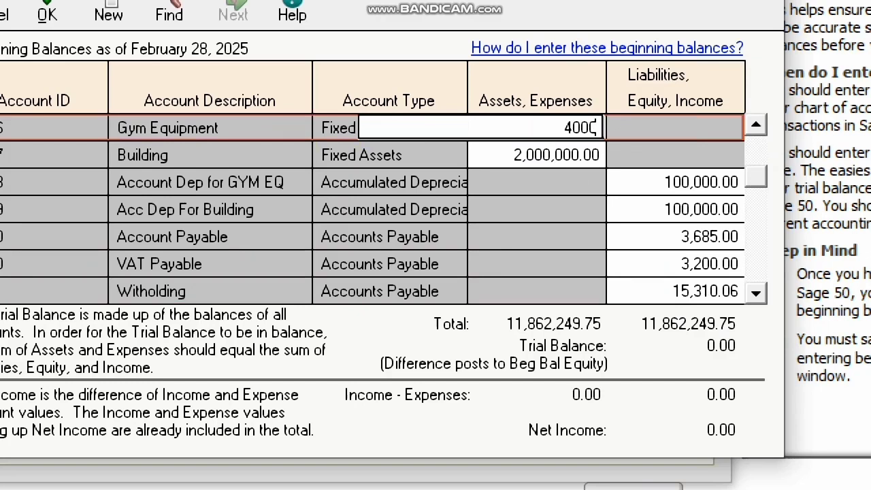
{"action": "left_click", "coordinate": [568, 157]}
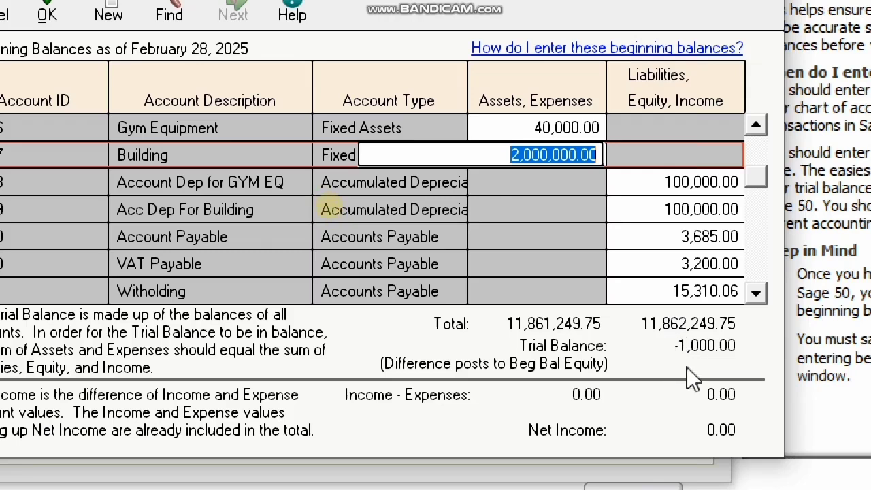
{"action": "left_click", "coordinate": [537, 128]}
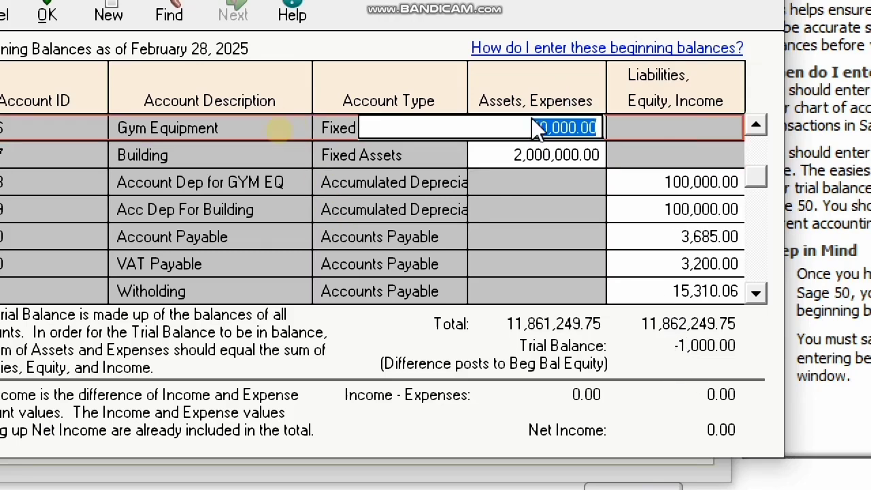
{"action": "type", "text": "41000"}
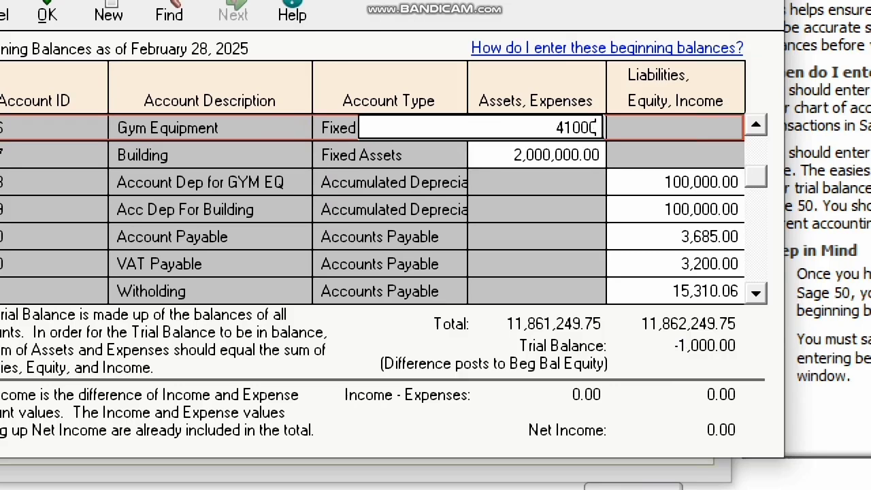
{"action": "key", "text": "Return"}
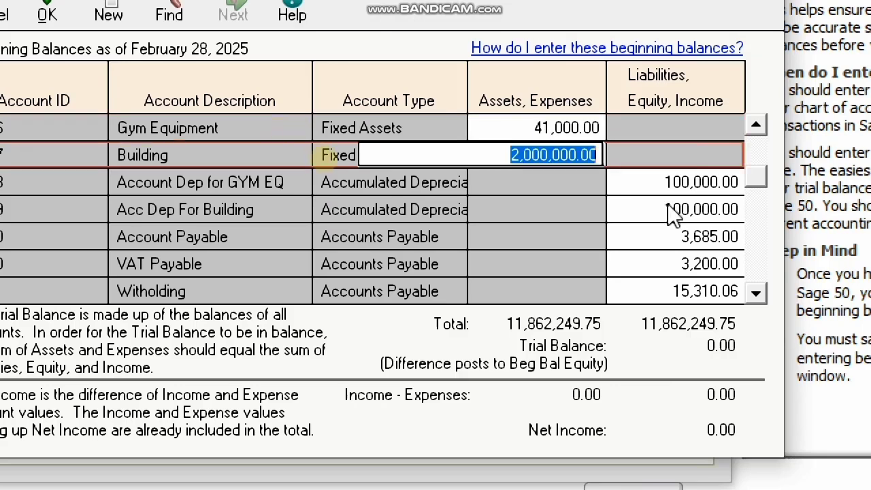
- Set Petty Cash to 0 and Main Cash to 2,750
{"action": "left_click", "coordinate": [747, 123]}
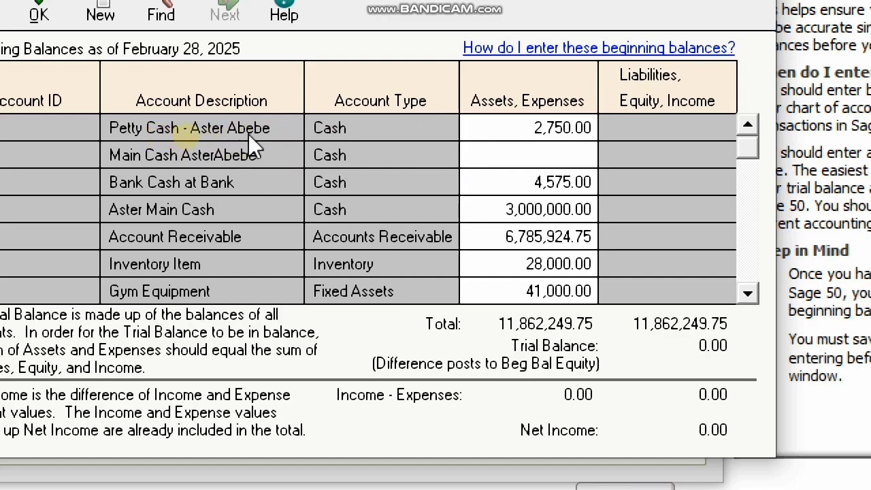
{"action": "left_click", "coordinate": [557, 132]}
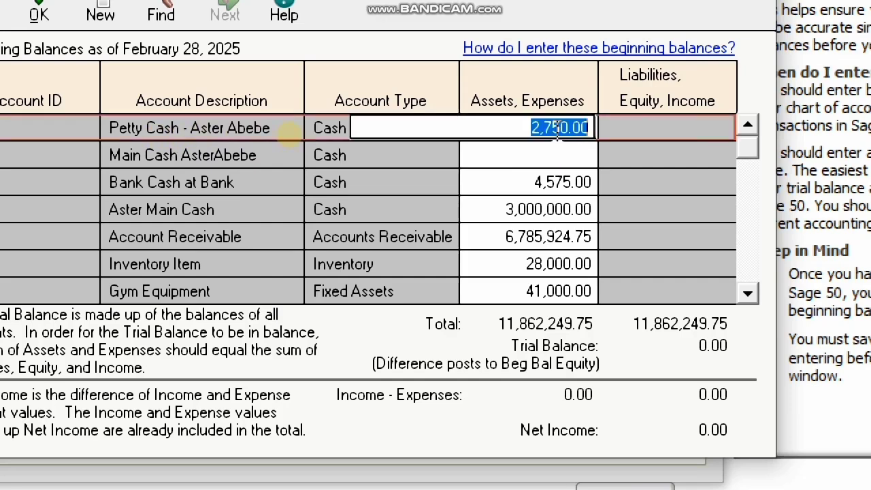
{"action": "left_click", "coordinate": [558, 156]}
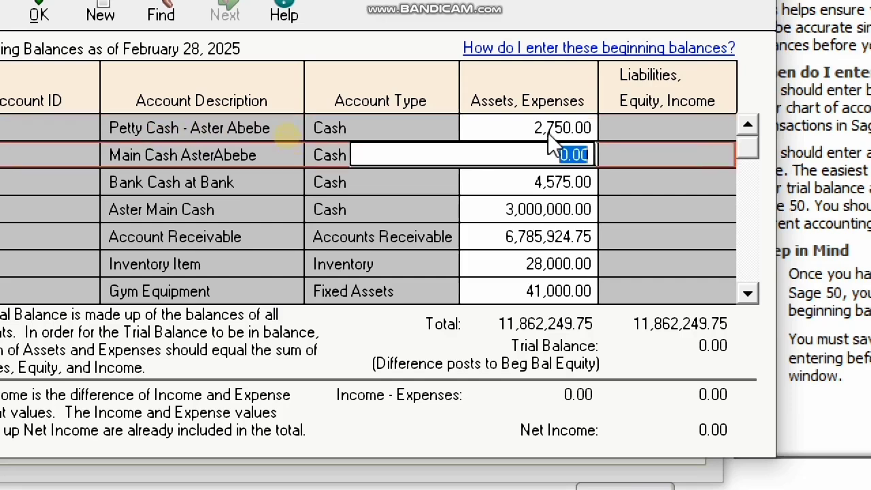
{"action": "left_click", "coordinate": [554, 134]}
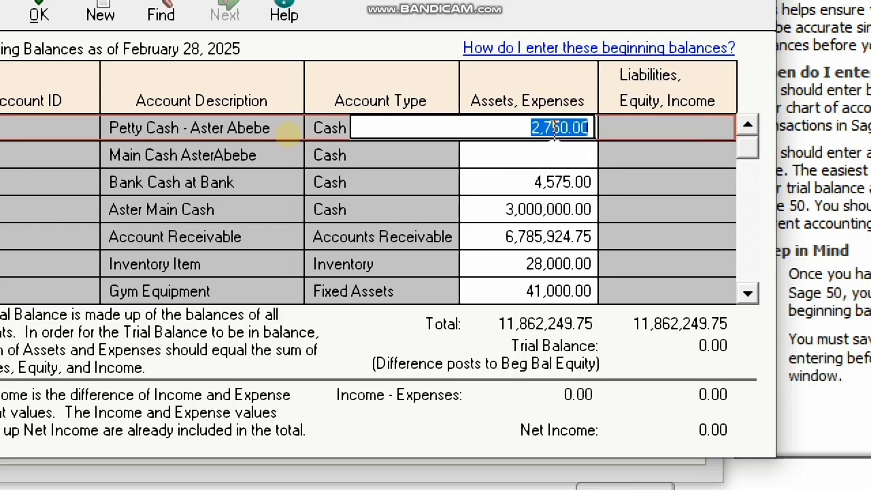
{"action": "key", "text": "BackSpace"}
{"action": "type", "text": "0"}
{"action": "left_click", "coordinate": [552, 156]}
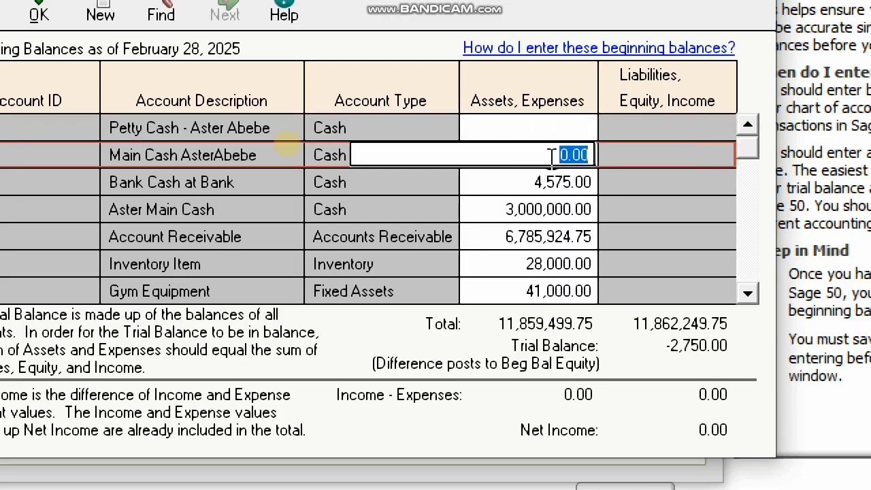
{"action": "type", "text": "2"}
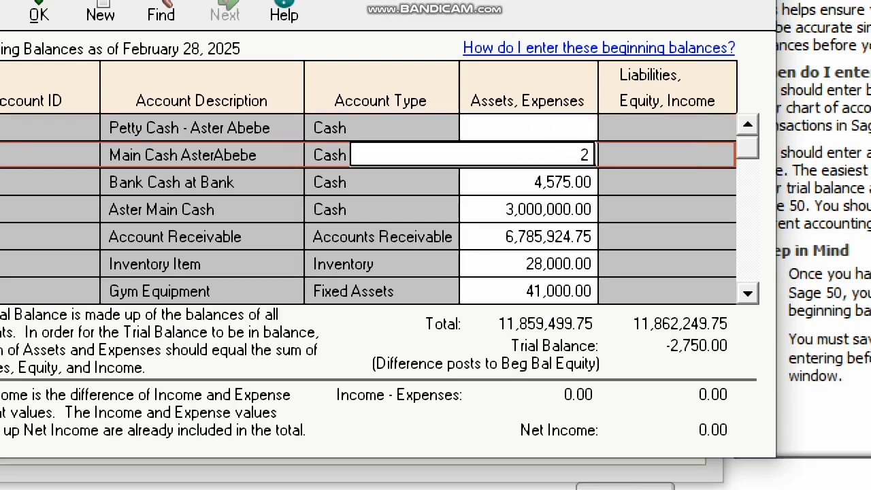
{"action": "type", "text": "750"}
{"action": "left_click", "coordinate": [539, 179]}
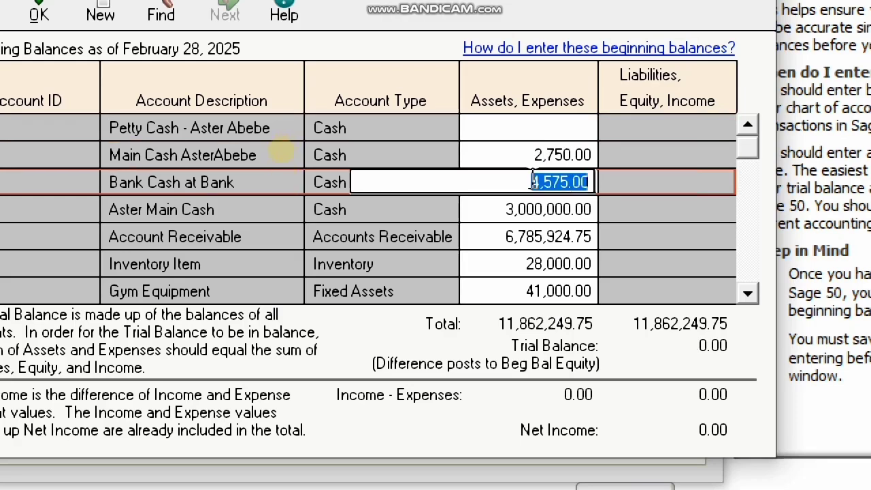
- Clear Main Cash to 0, restore Petty Cash to 2,750, and save the beginning balances
{"action": "left_click", "coordinate": [575, 152]}
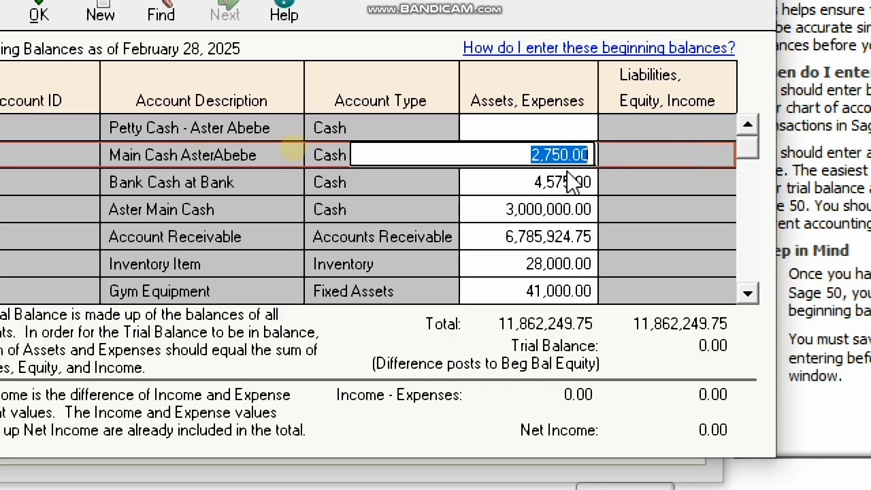
{"action": "type", "text": "0"}
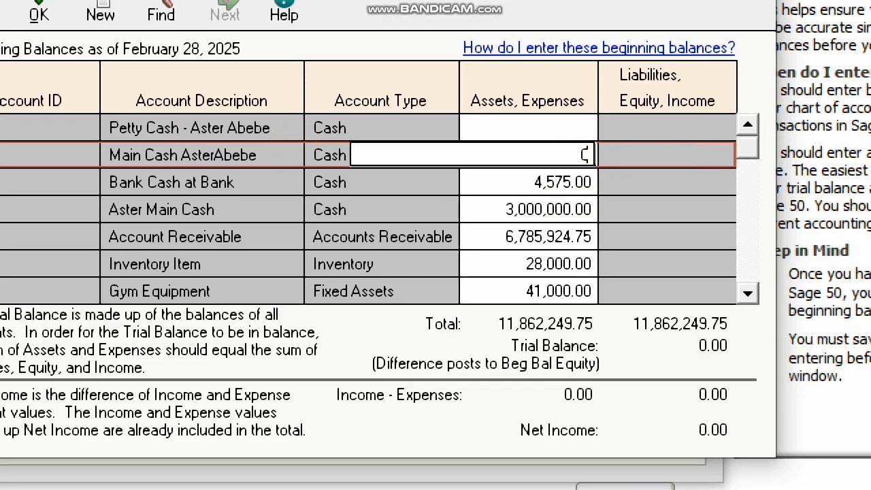
{"action": "left_click", "coordinate": [539, 128]}
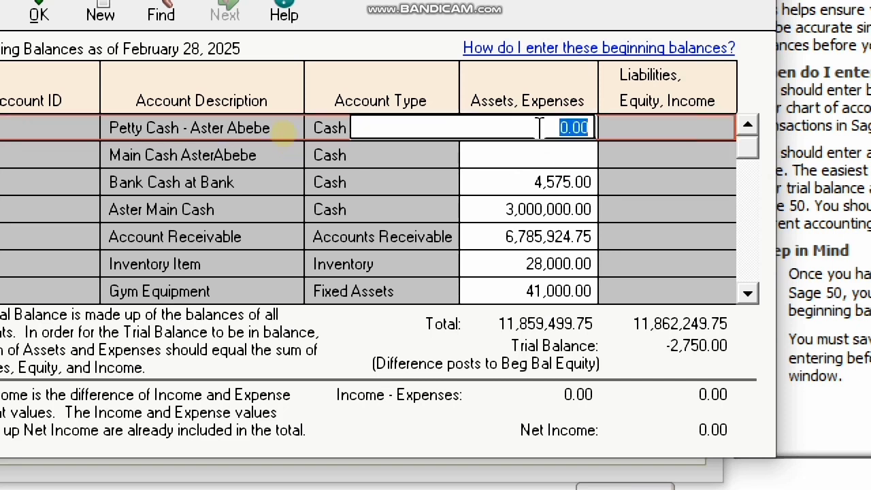
{"action": "type", "text": "2750"}
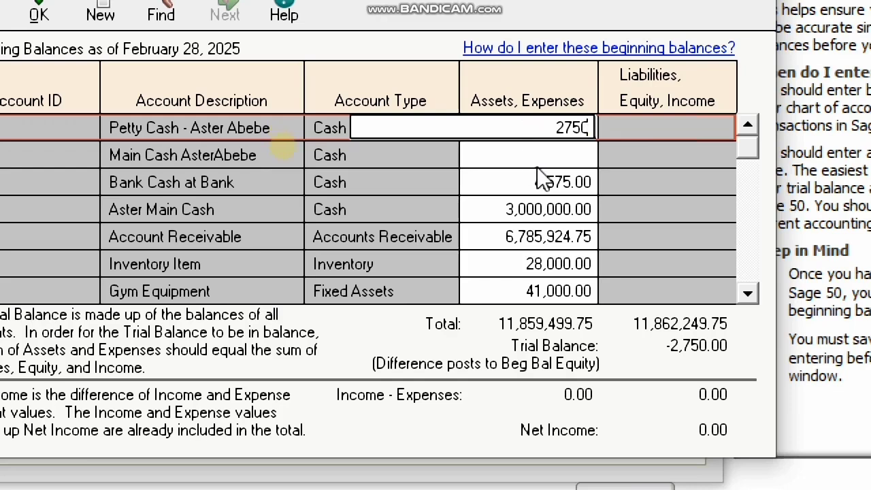
{"action": "key", "text": "Return"}
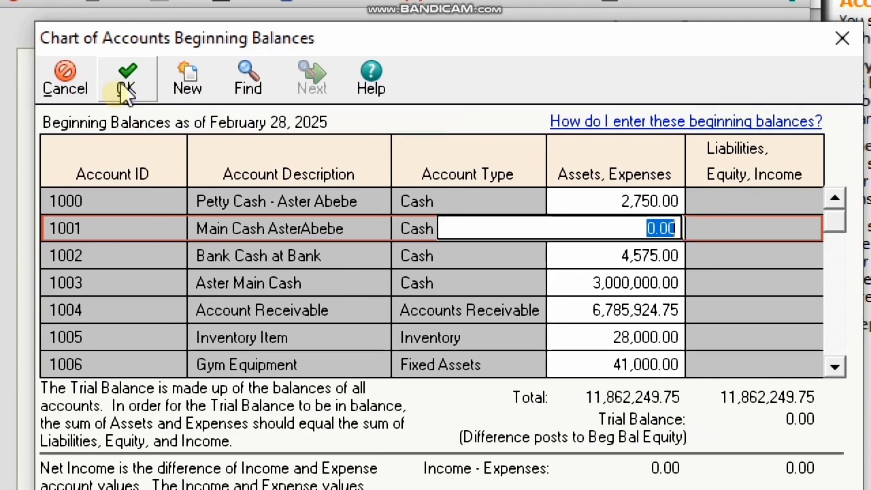
{"action": "left_click", "coordinate": [126, 91]}
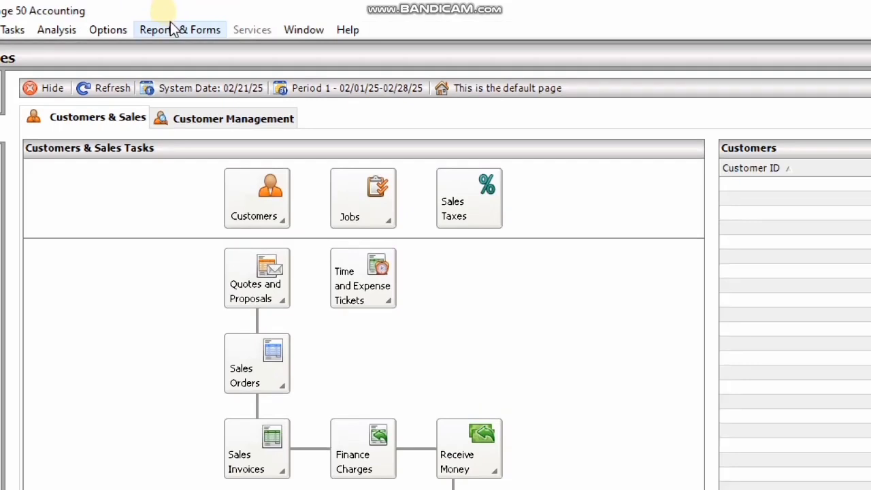
- Select General Ledger Trial Balance from the General Ledger reports list
{"action": "left_click", "coordinate": [183, 15]}
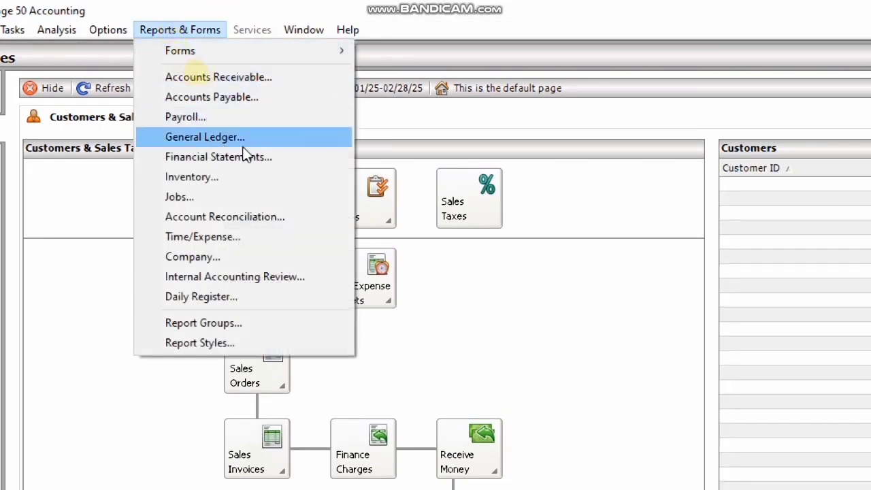
{"action": "left_click", "coordinate": [272, 139]}
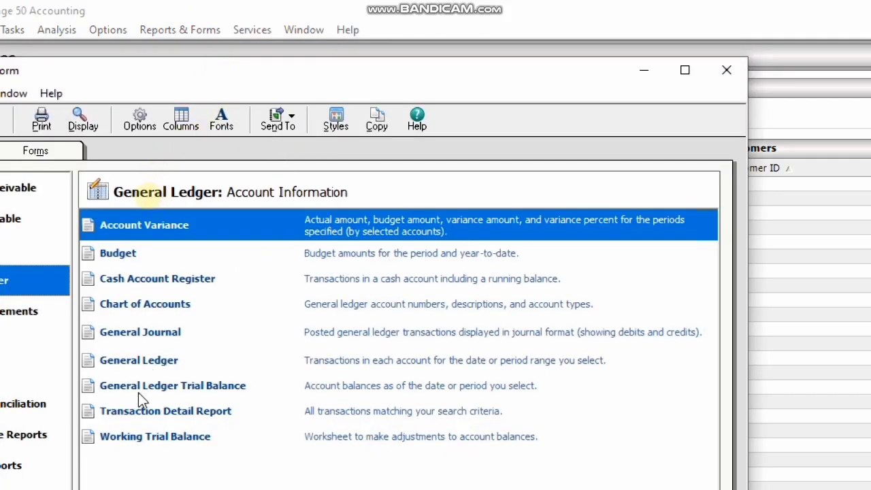
{"action": "left_click", "coordinate": [209, 395]}
- Open the General Ledger Trial Balance, showing debits and credits both at 11,862,249.75
{"action": "double_click", "coordinate": [245, 385]}
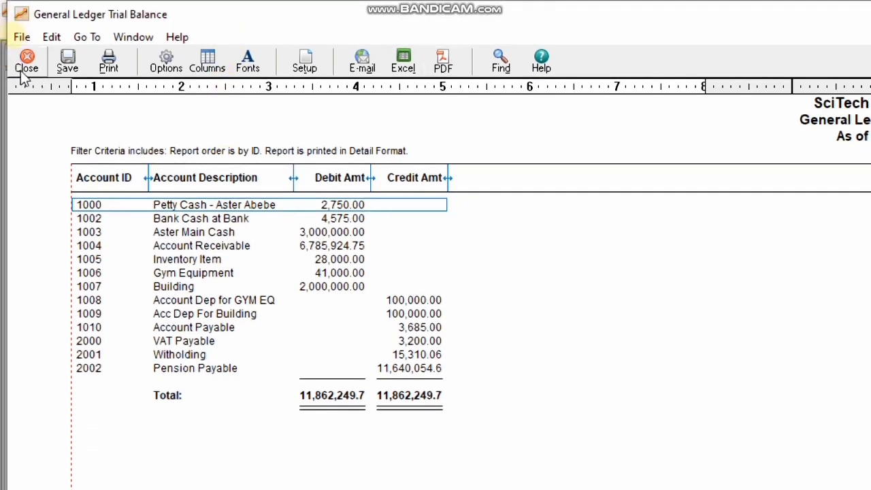
- Close the trial balance and report list, then open Maintain Chart of Accounts
{"action": "left_click", "coordinate": [27, 63]}
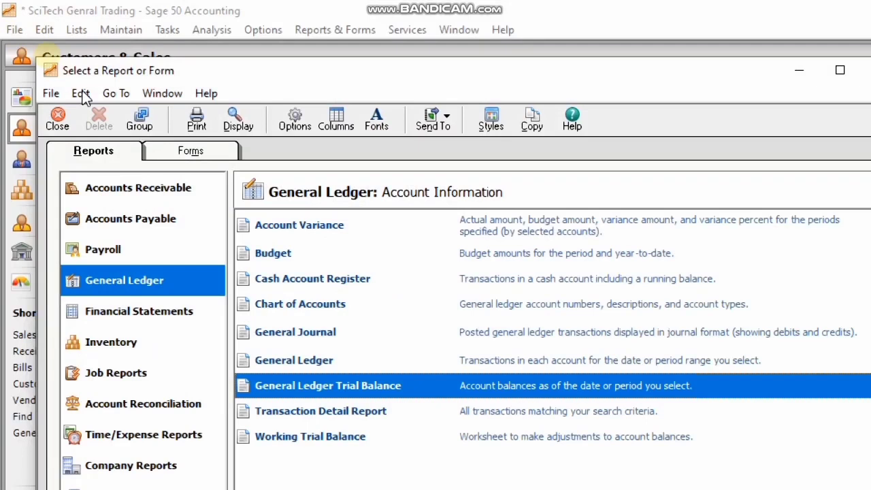
{"action": "left_click", "coordinate": [57, 119]}
{"action": "left_click", "coordinate": [121, 29]}
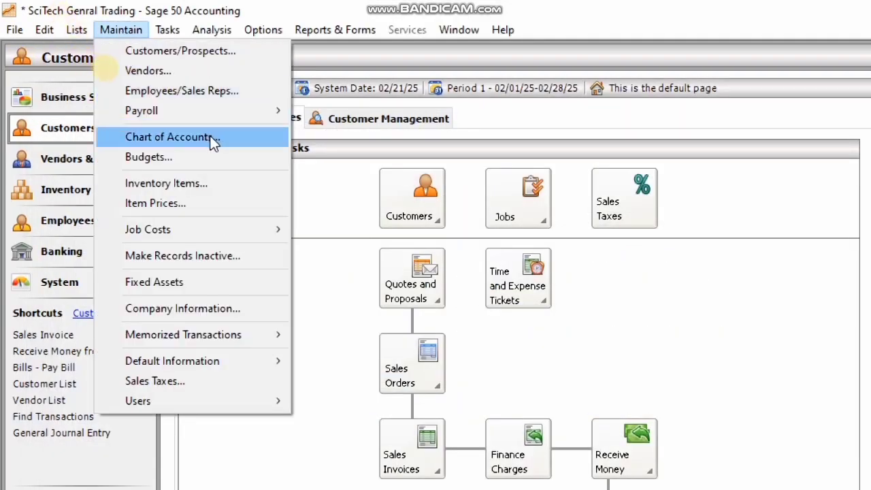
{"action": "left_click", "coordinate": [209, 137]}
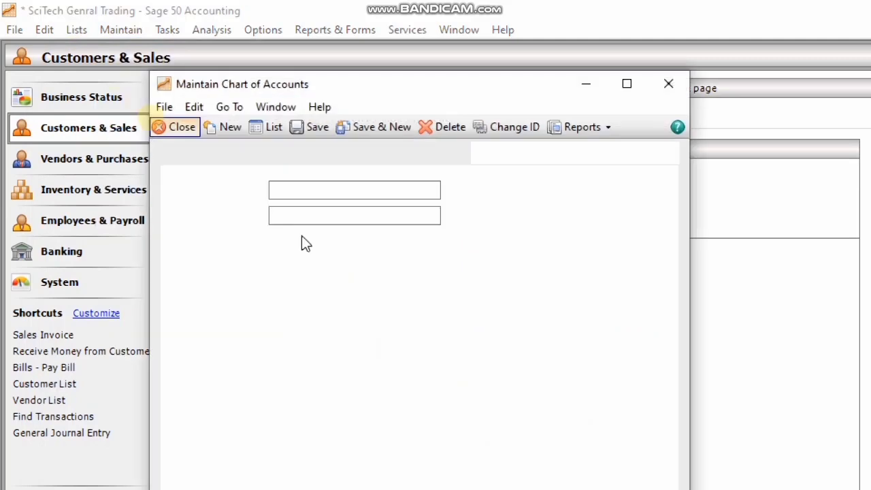